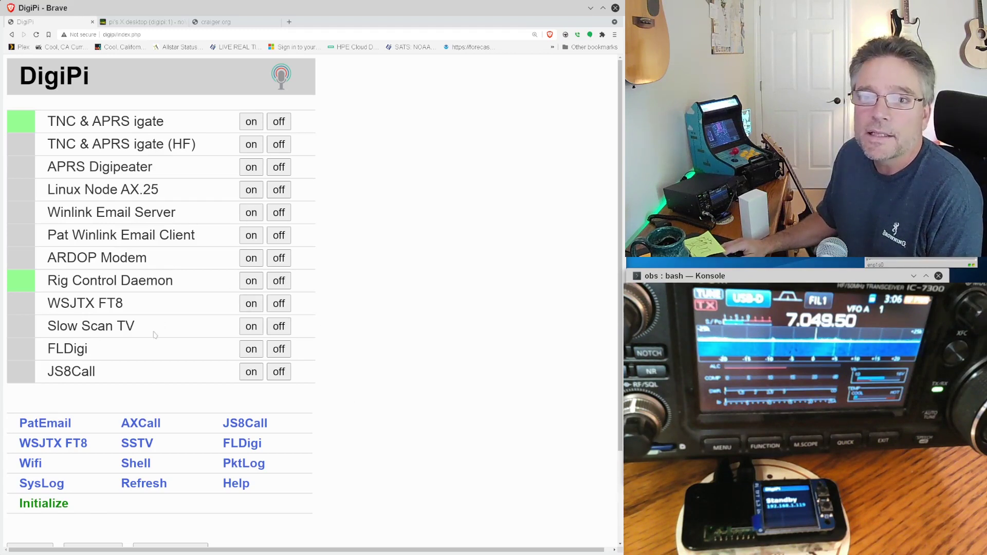
- Turn on the FLDigi service in the DigiPi web interface and open its remote desktop page
click(251, 350)
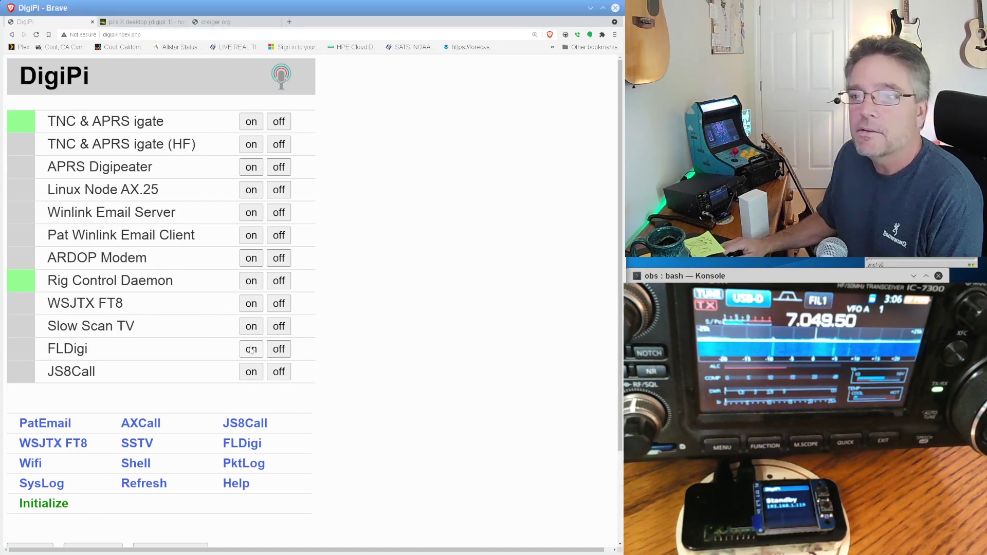
click(251, 350)
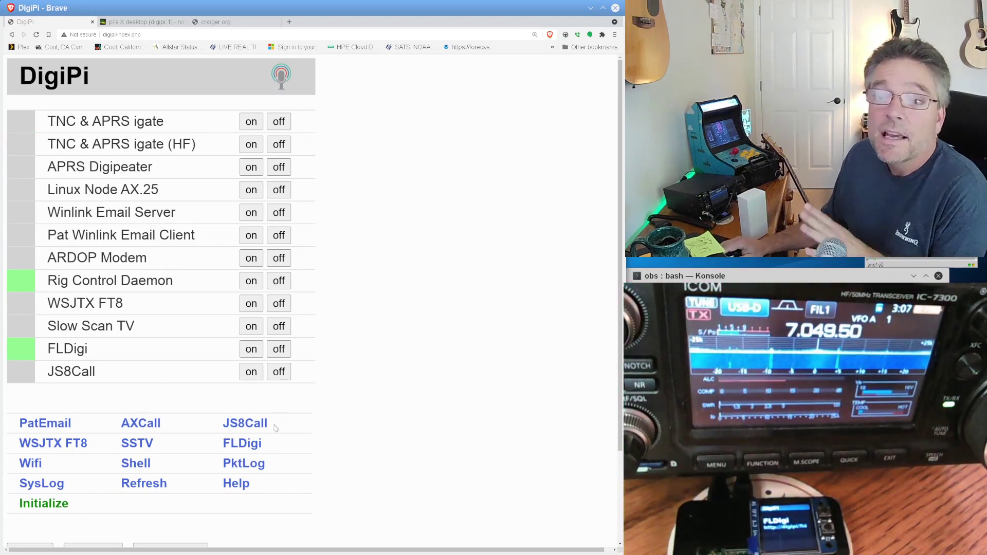
click(246, 444)
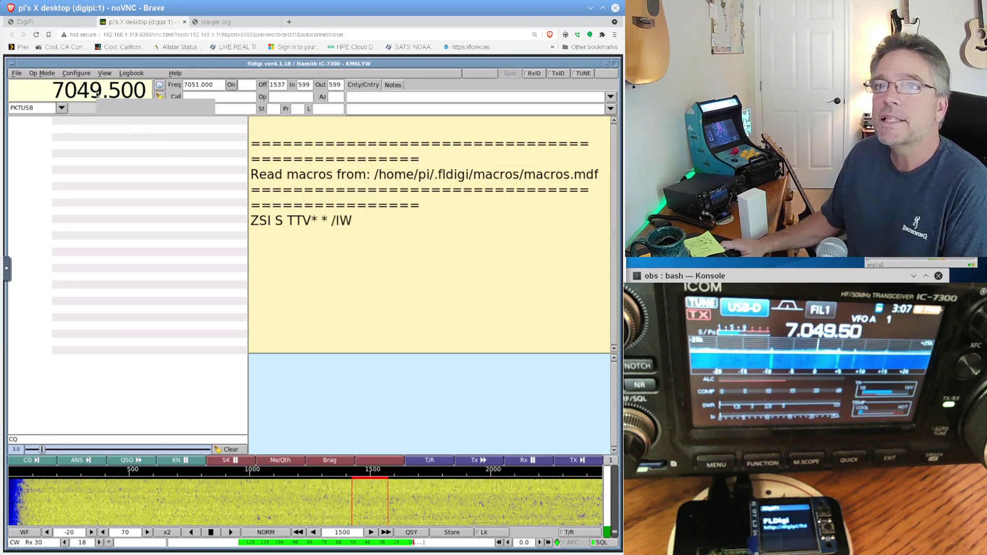
- Tune the rig around the 20 m CW segment, settle on 14044.000, and look over the operating modes
scroll(97, 93, up, 1)
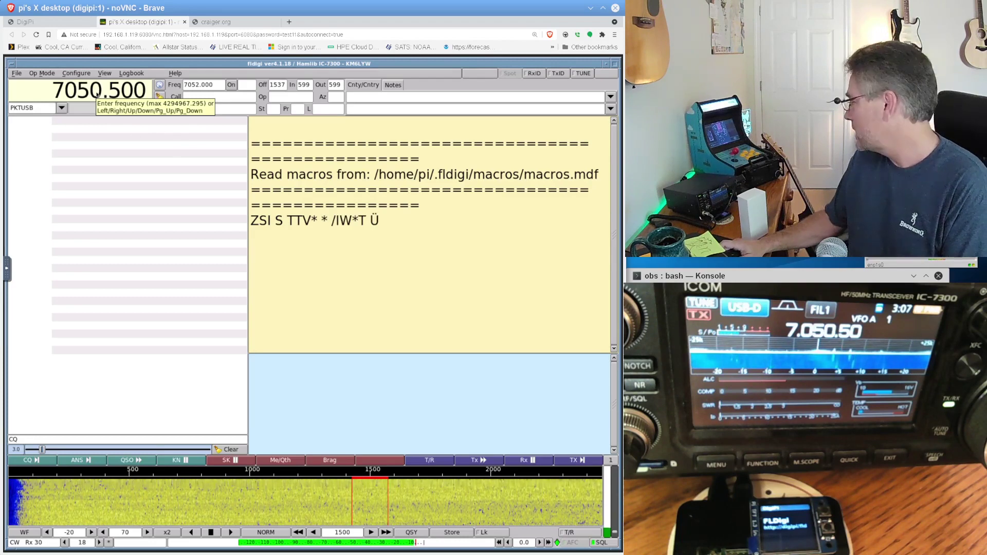
scroll(98, 93, up, 5)
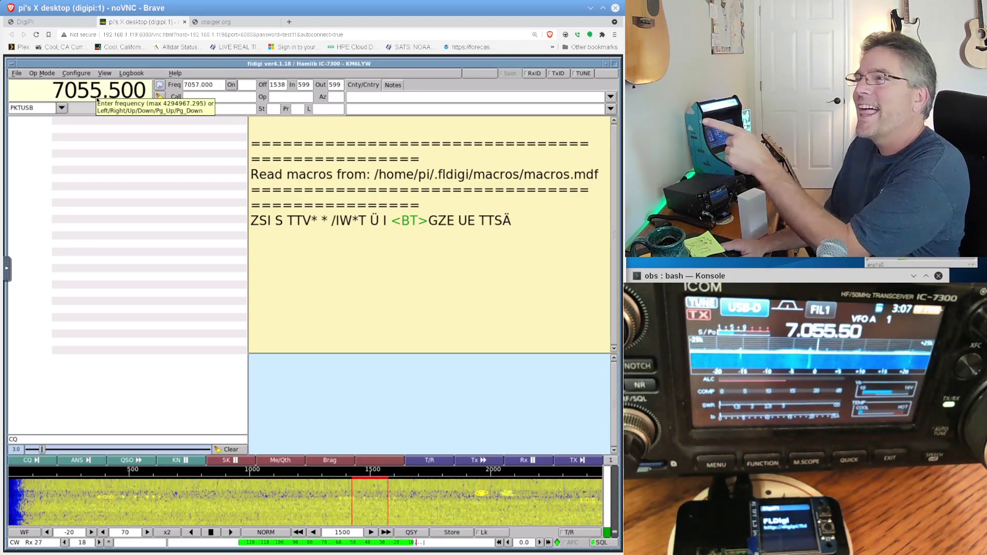
scroll(98, 96, down, 1)
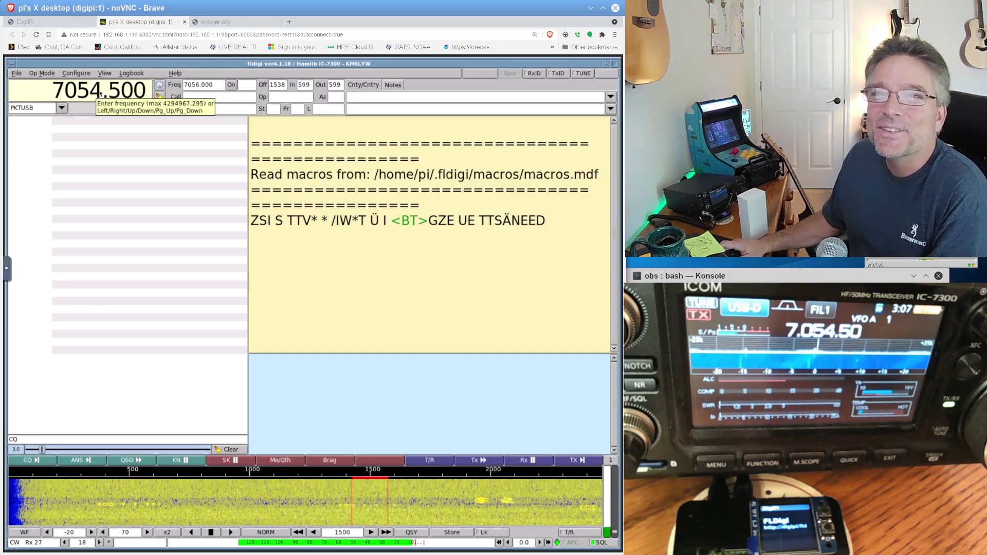
scroll(100, 93, down, 1)
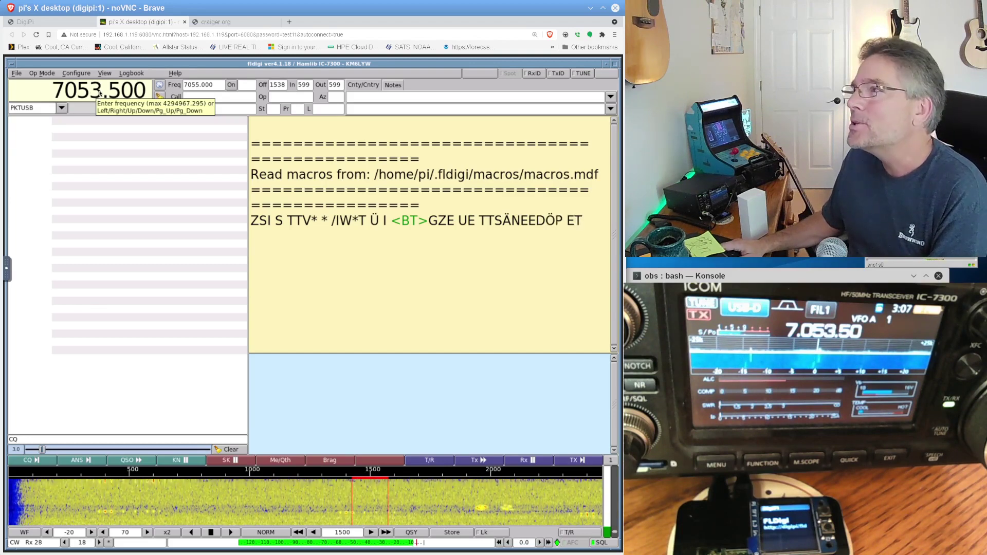
scroll(100, 93, down, 2)
scroll(100, 93, down, 12)
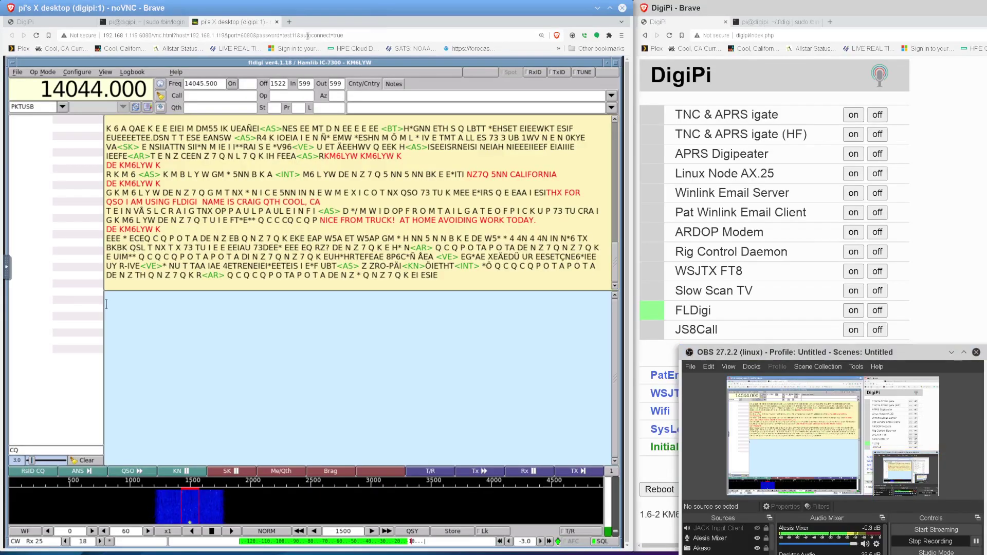
click(46, 74)
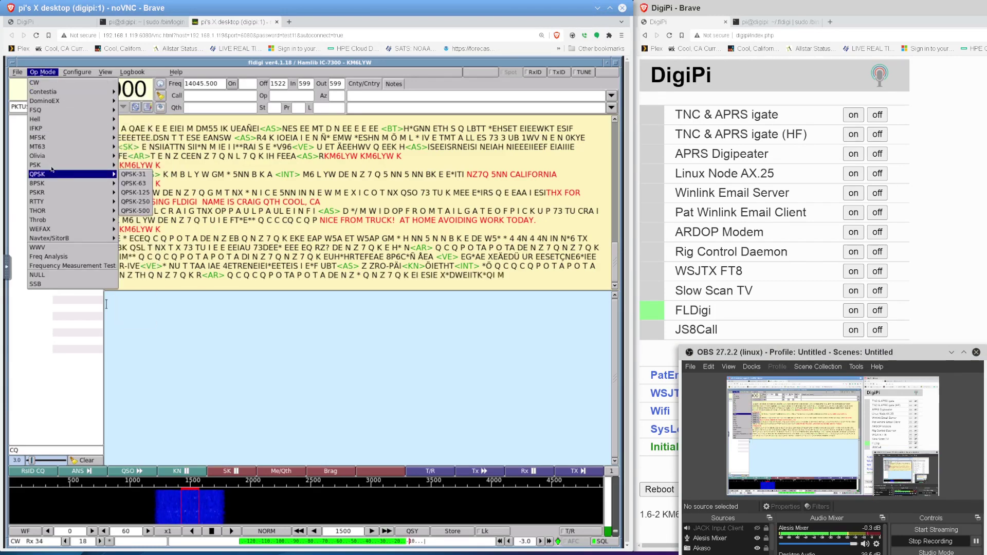
mouse_move(52, 166)
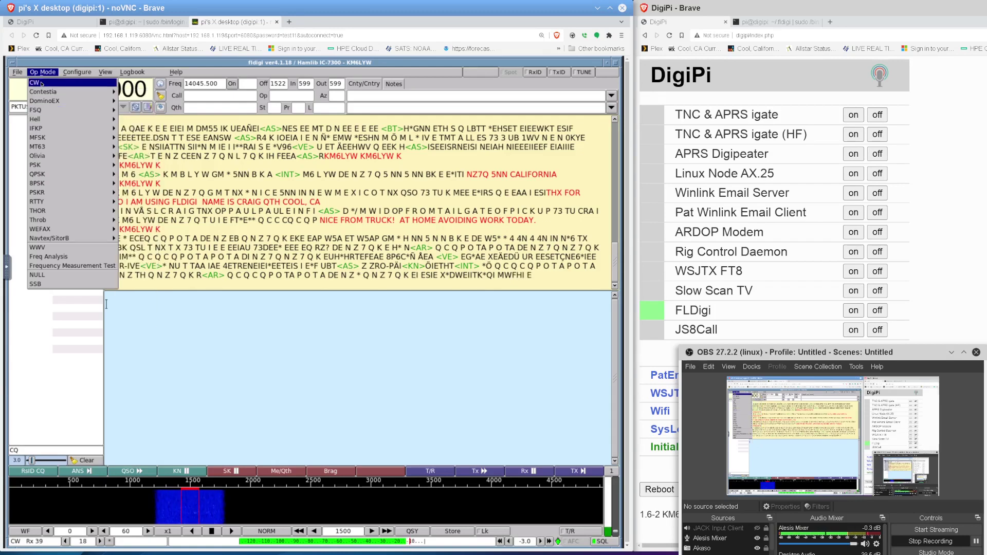
mouse_move(45, 101)
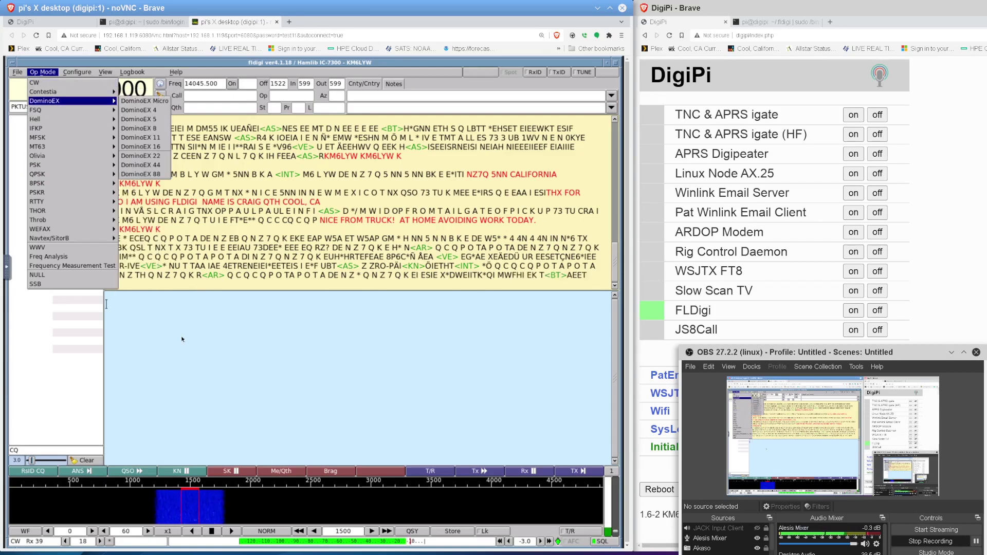
click(14, 547)
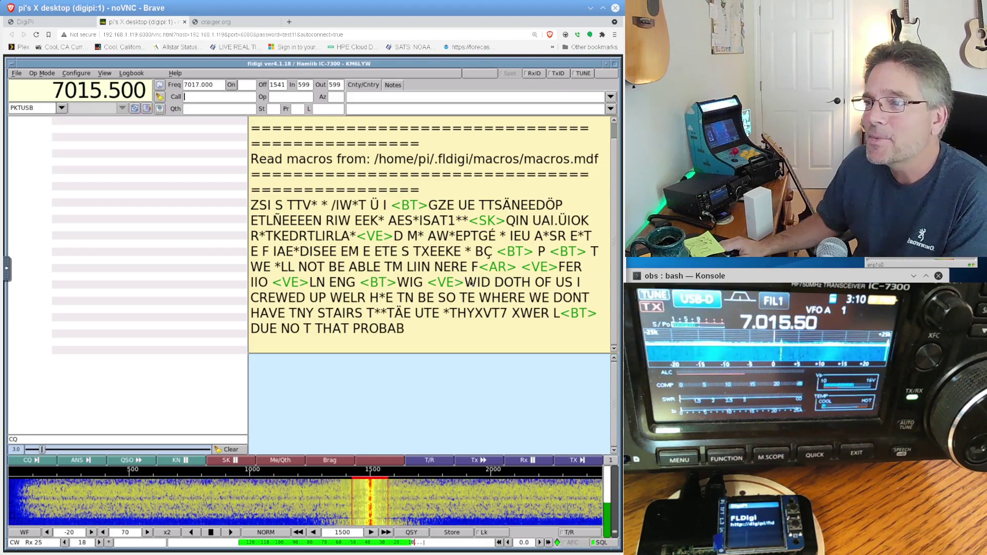
- Select a decoded word in the receive pane to copy it into the Op field
drag(471, 283, 543, 279)
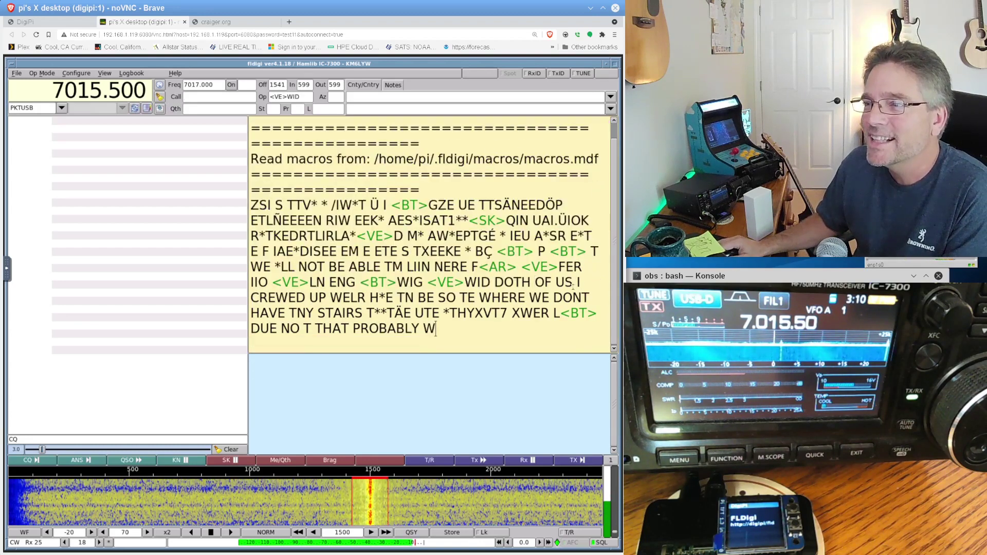
- Copy the decoded word DONT into the Qth log field
click(569, 291)
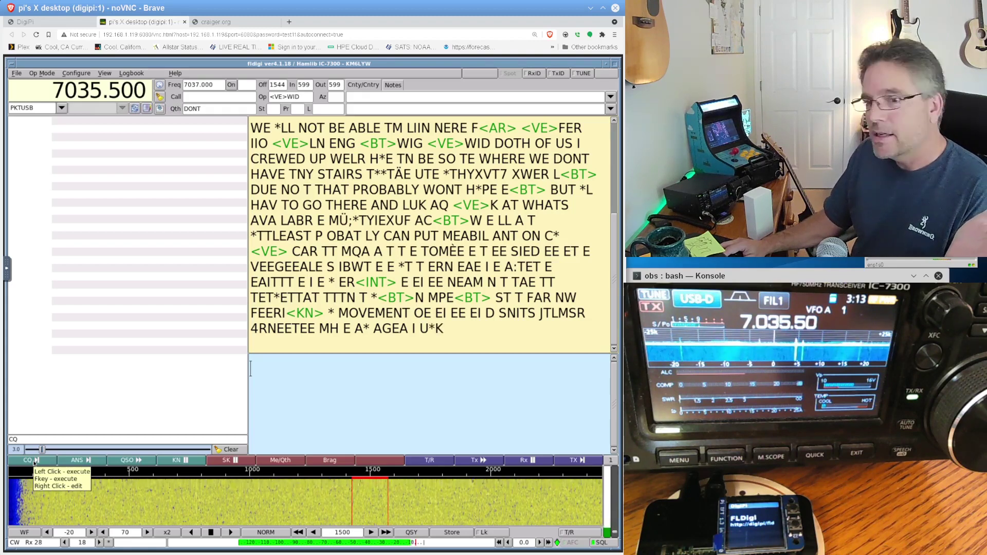
- Transmit the CQ call in CW using the CQ macro
click(35, 462)
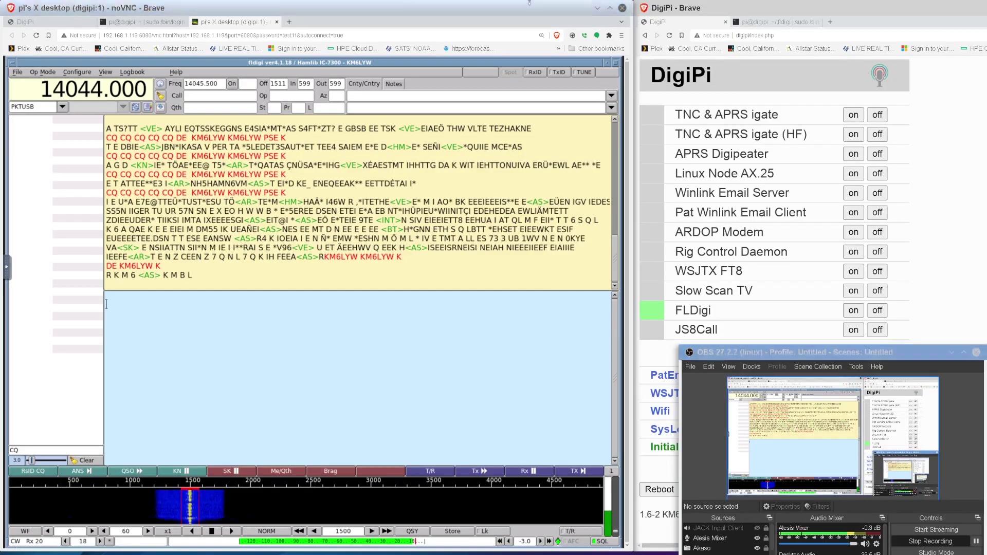
- Select the answering station's decoded callsign and place the cursor in the transmit pane
click(529, 4)
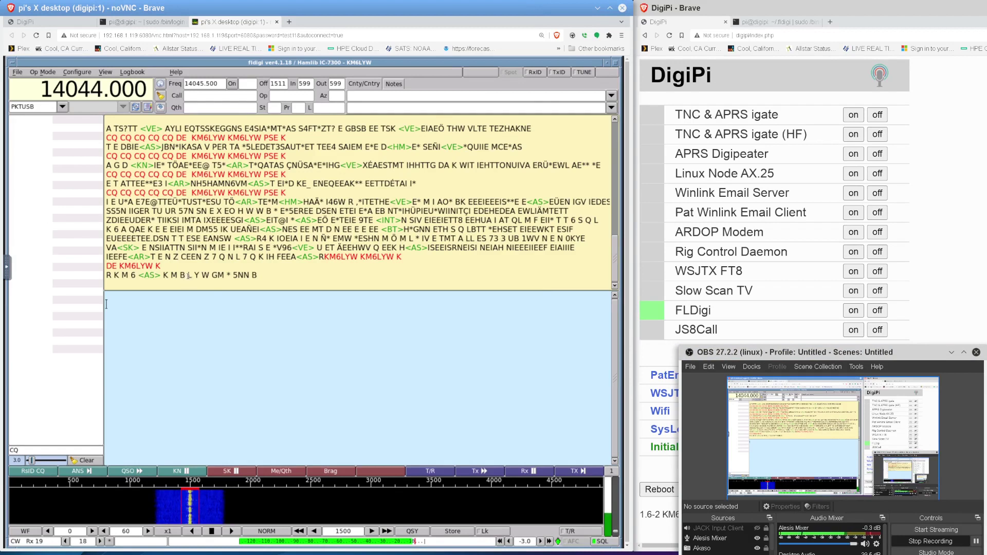
drag(186, 275, 225, 275)
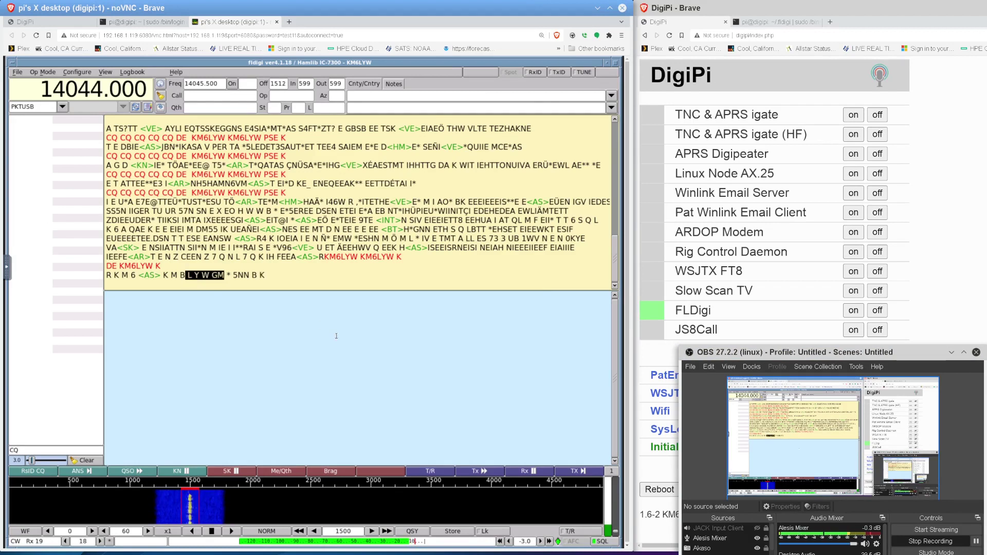
click(336, 334)
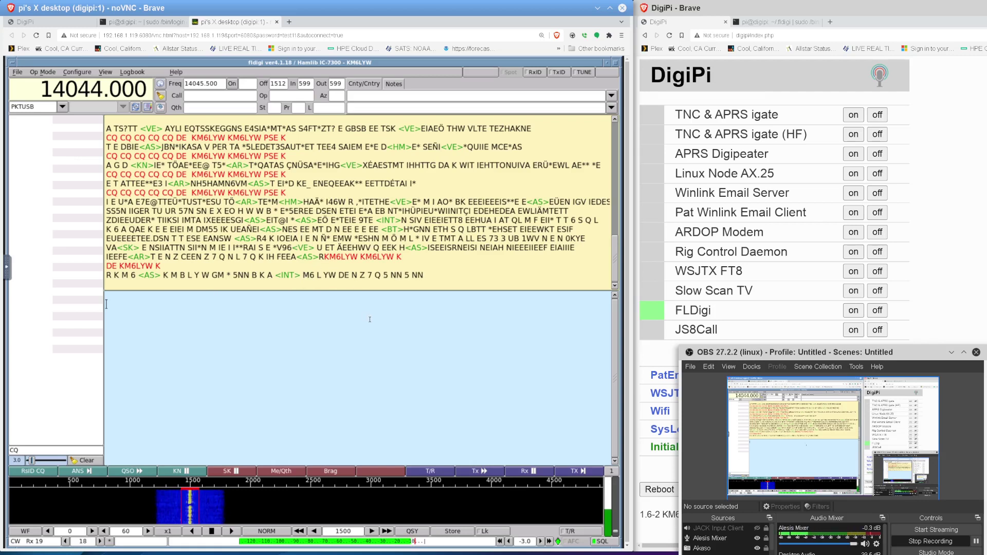
- Send the answering station's callsign with a 5NN report and 'california', signed with the sign-off macro
text(NZ7Q)
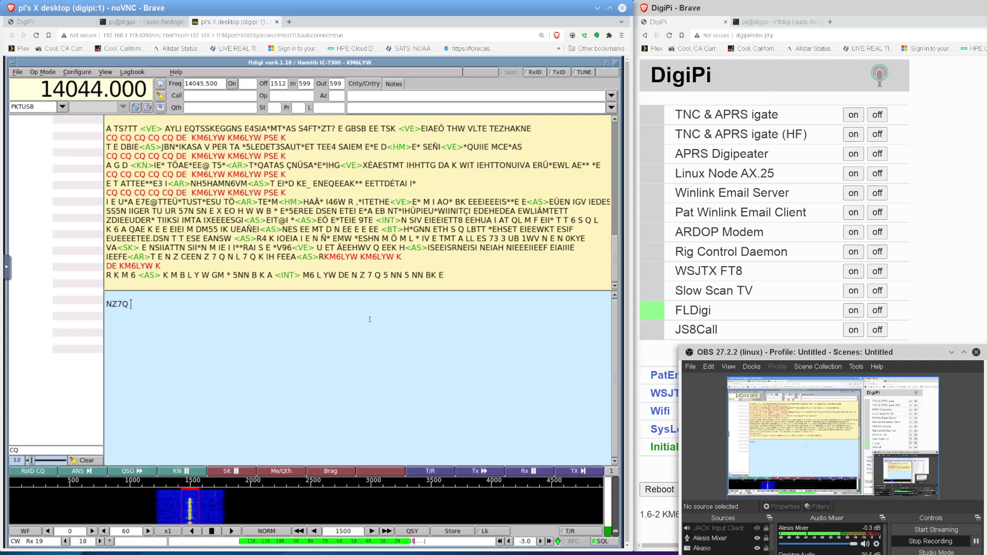
text( 5NN california)
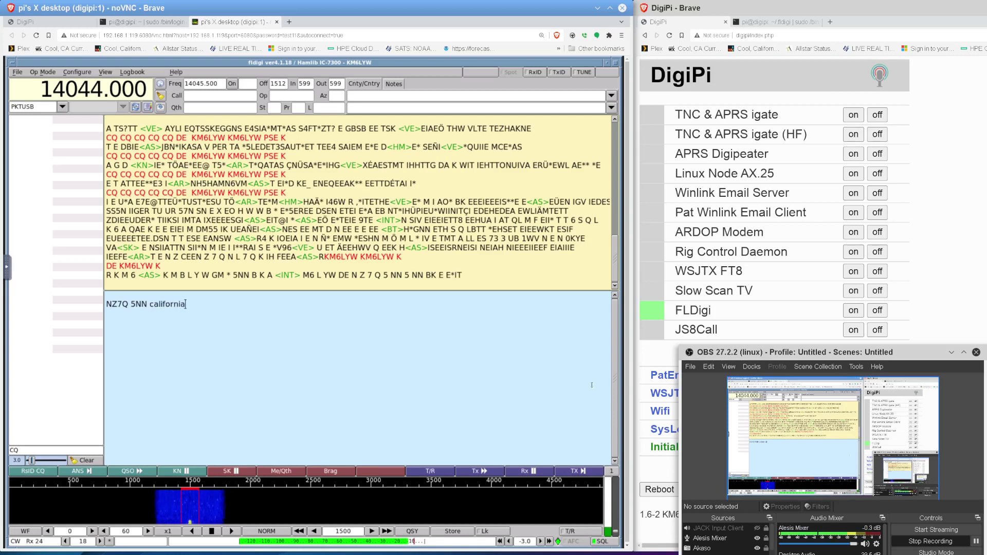
click(578, 471)
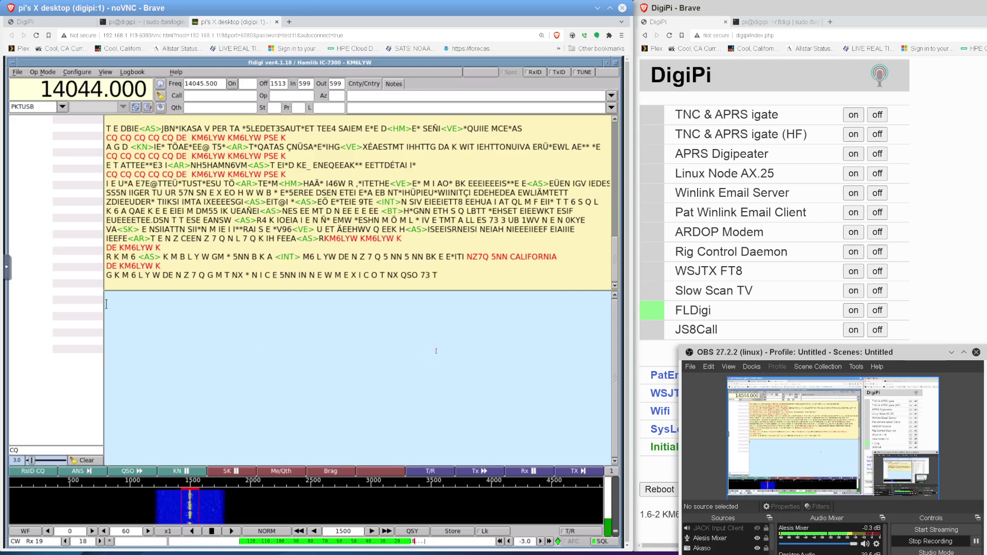
- Bring fldigi in front of OBS and type 'thx' in the transmit area
click(473, 344)
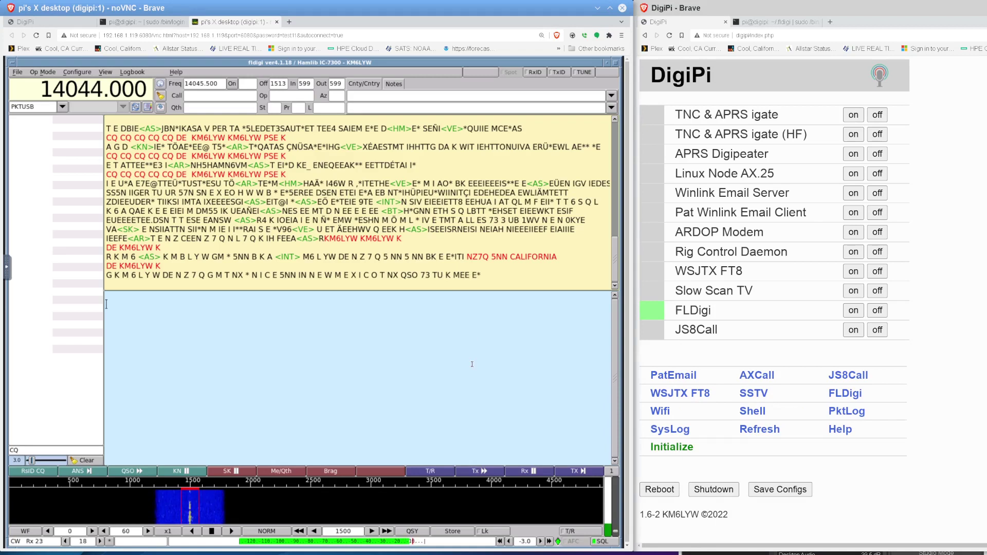
text(thx)
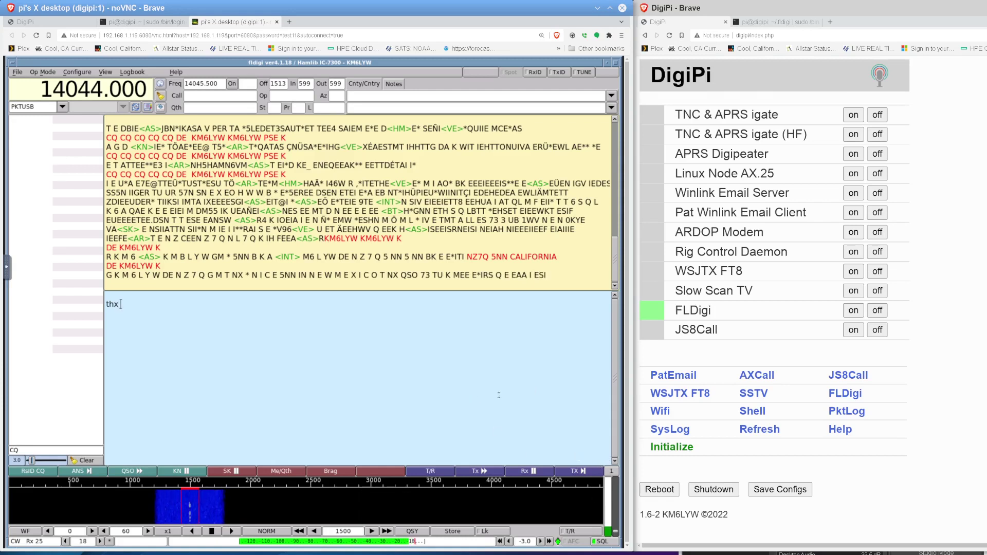
- Transmit 'for QSO, am using fldigi' with the operator's name and QTH, then return to receive
click(487, 469)
text(for Q)
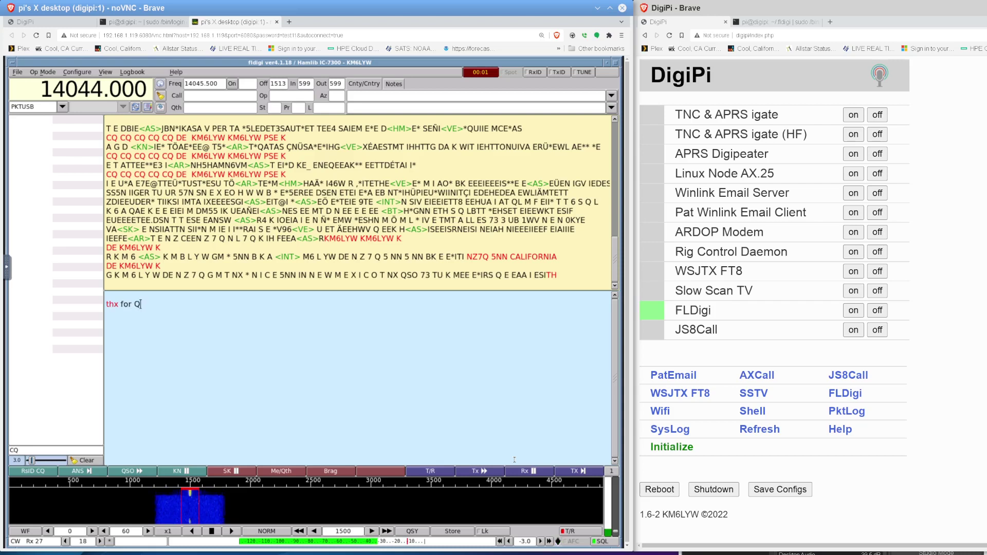
text(SO t am)
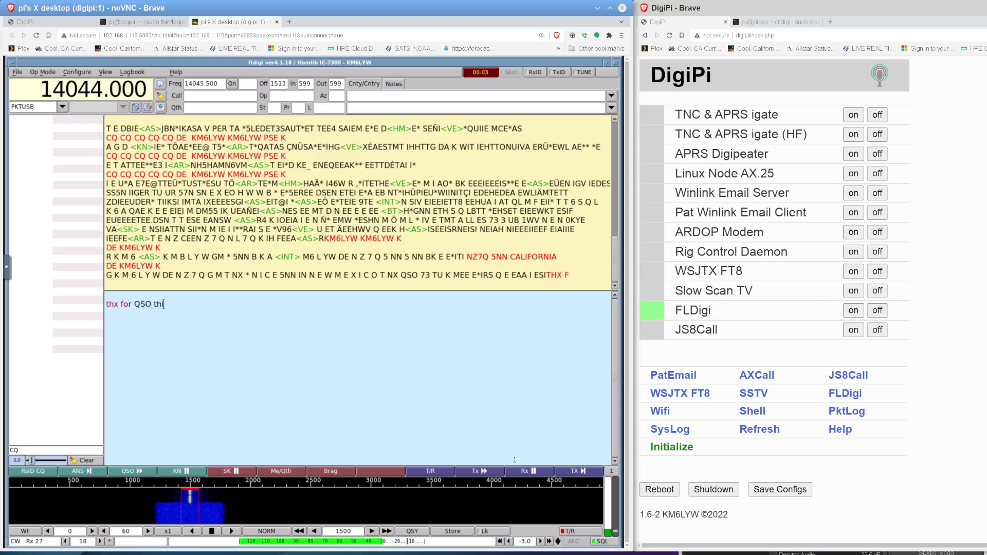
text( usi)
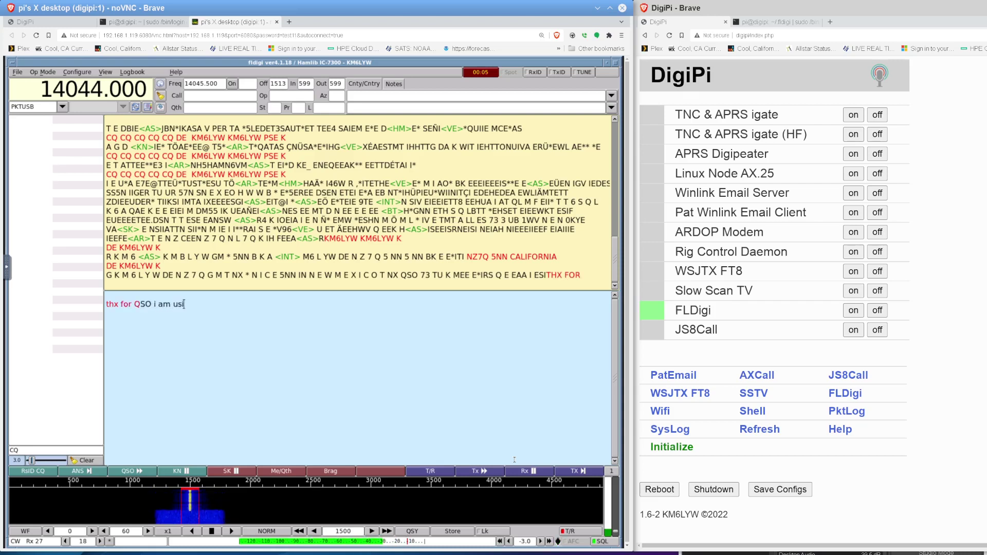
text(ng fldig)
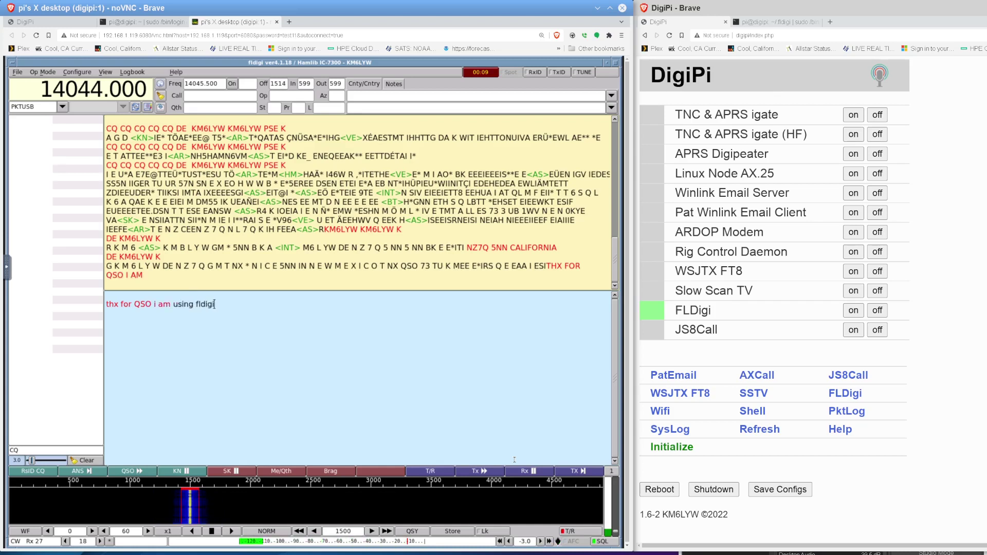
text(i)
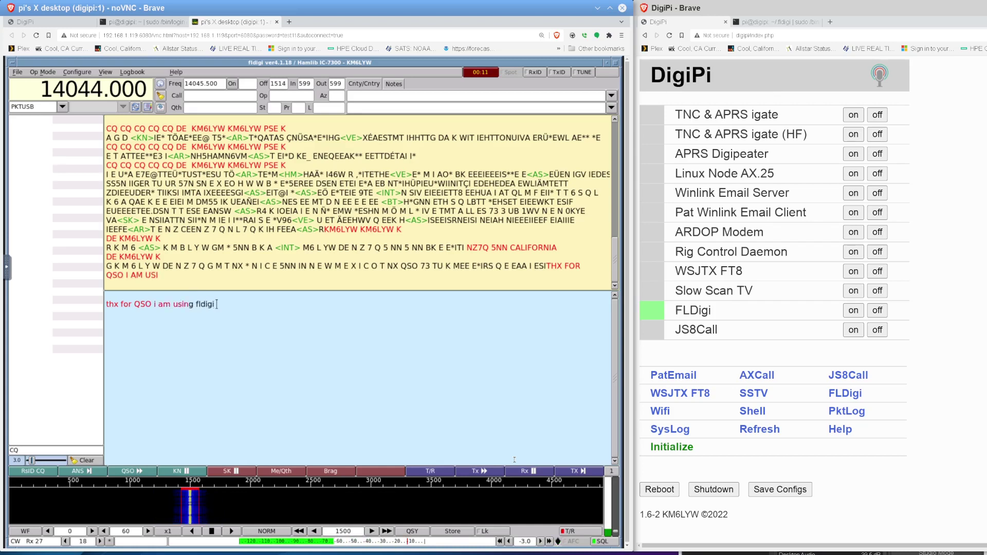
text(  na)
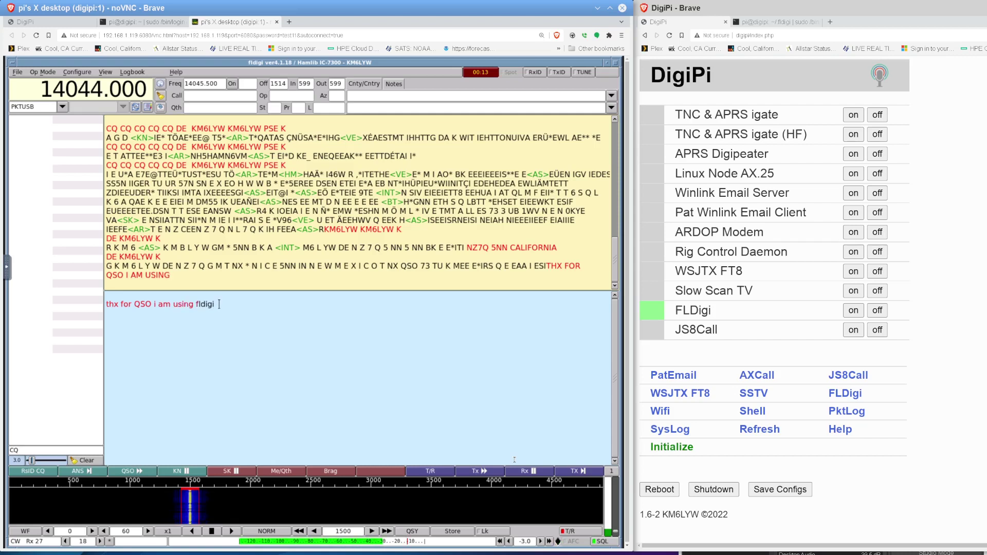
text(me is C)
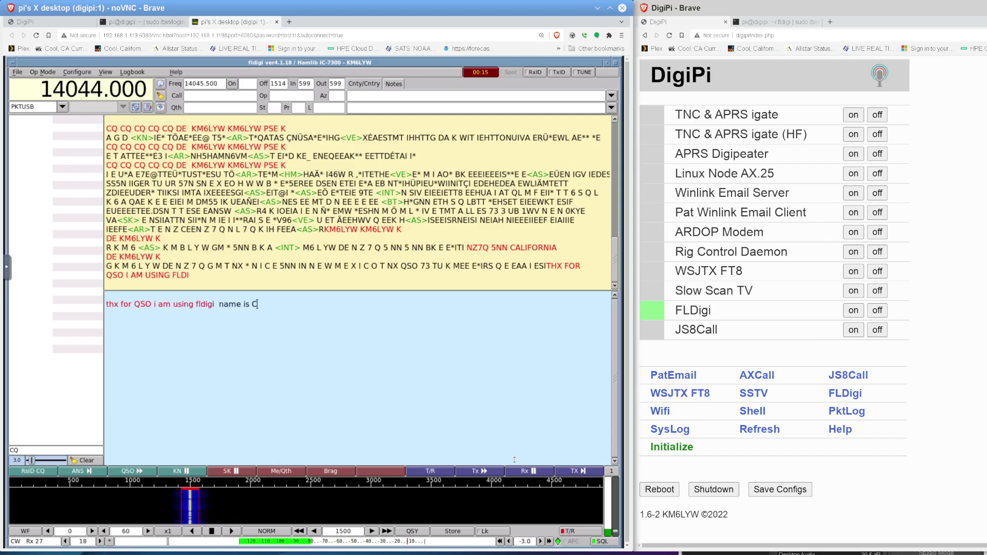
text(raig)
text( QT)
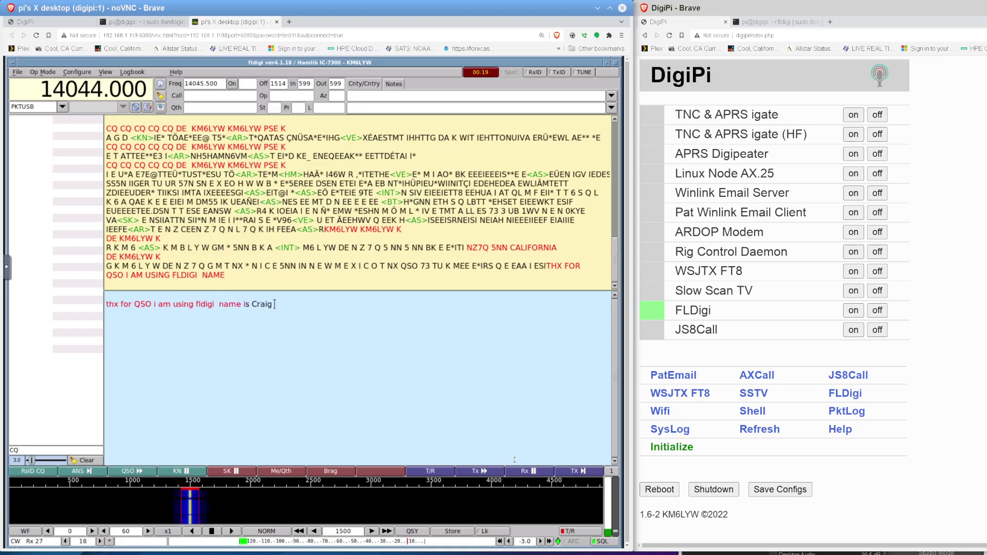
text(H cool)
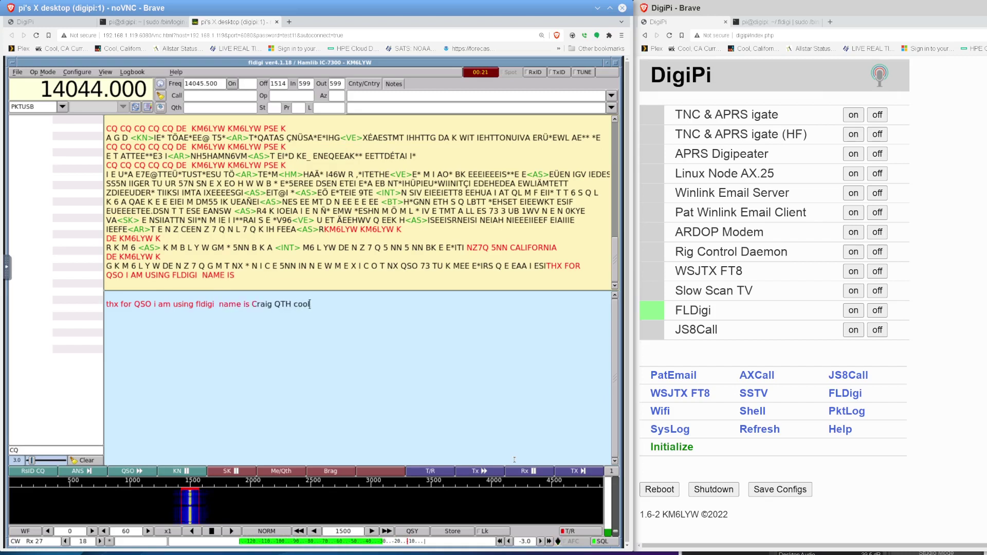
text(, CA)
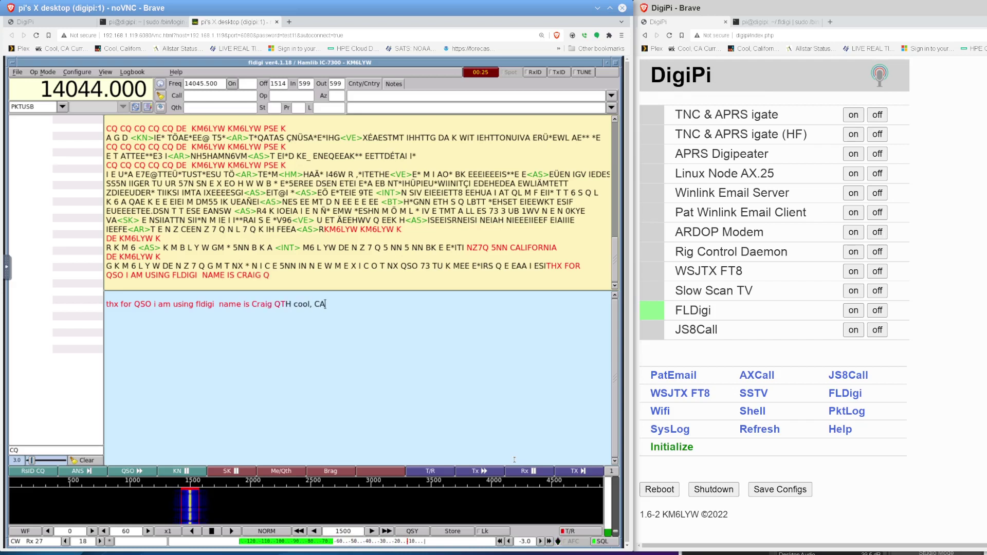
key(ctrl+r)
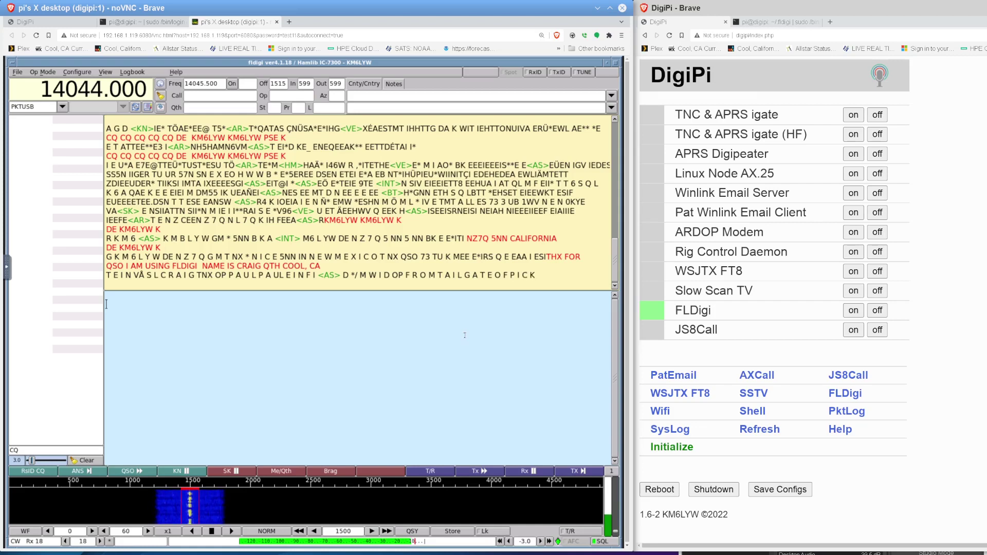
- Type 'NICE FROM TRUCK!' in the TX pane, correcting typos along the way
text(NICE TR)
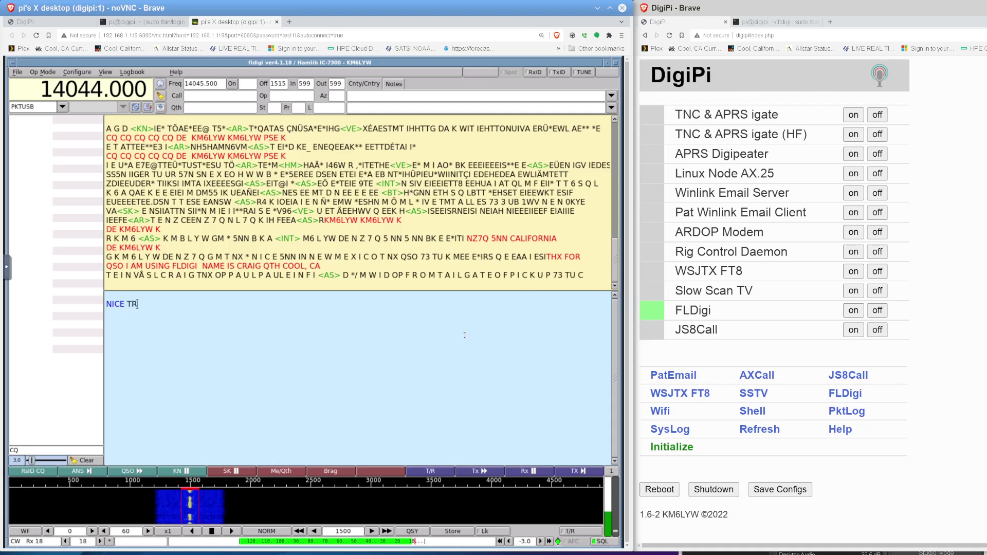
key(BackSpace)
key(BackSpace)
key(BackSpace)
key(BackSpace)
key(BackSpace)
key(BackSpace)
key(BackSpace)
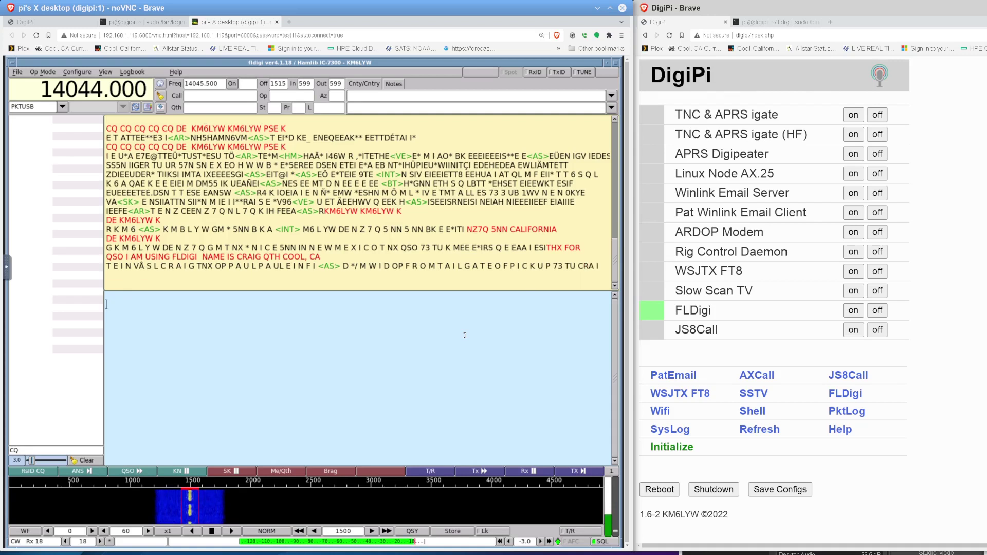
text(NICE FROM TR)
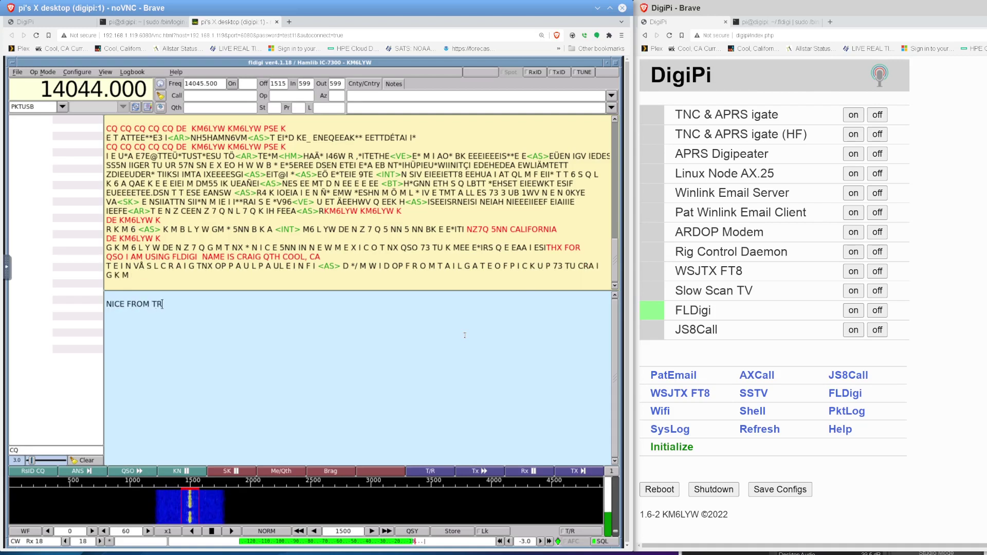
text(UCK!)
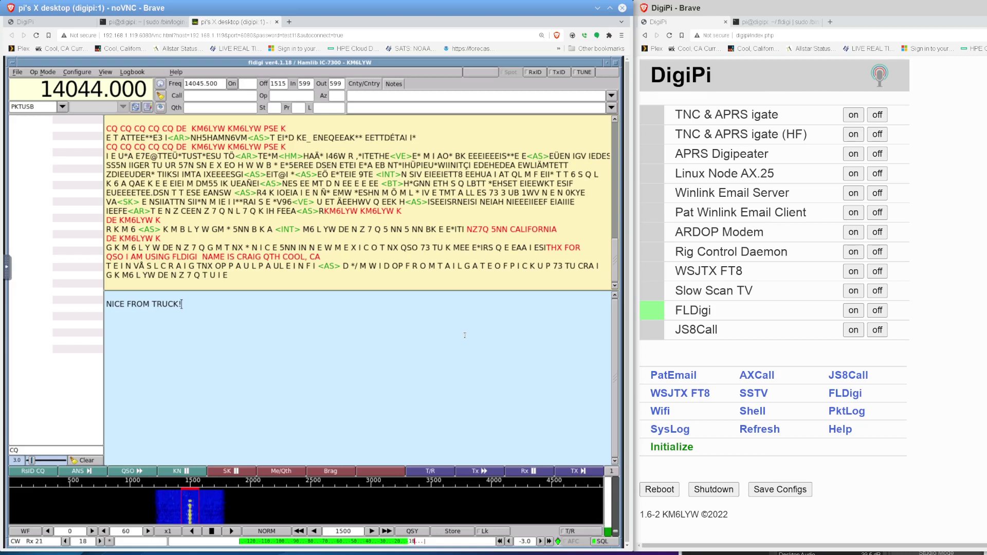
- Add 'AT HOME AVOIDING WORK TODAY.' to the reply and transmit it
text(IM A)
key(BackSpace)
key(BackSpace)
key(BackSpace)
key(BackSpace)
text(AT HOME AVOIDING)
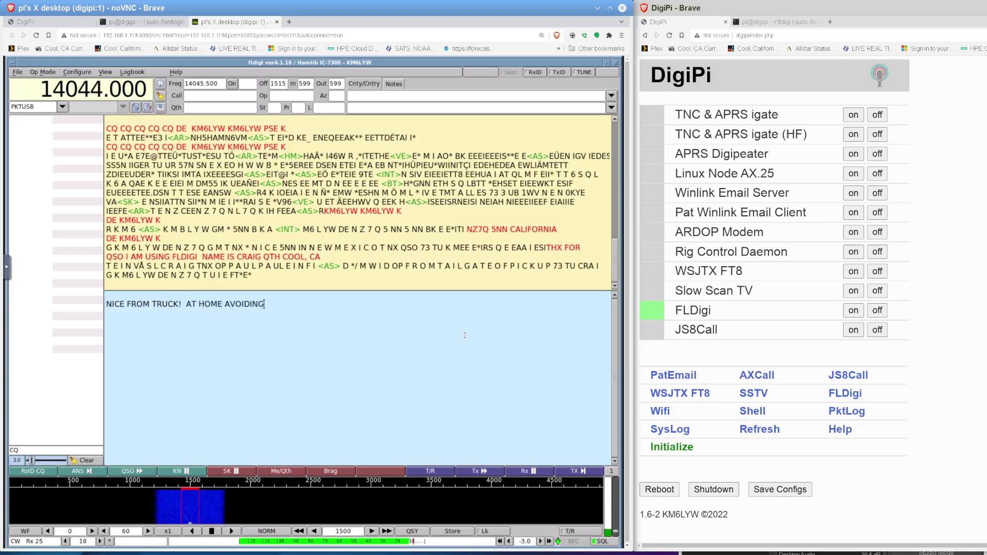
text( WORK TODAY.)
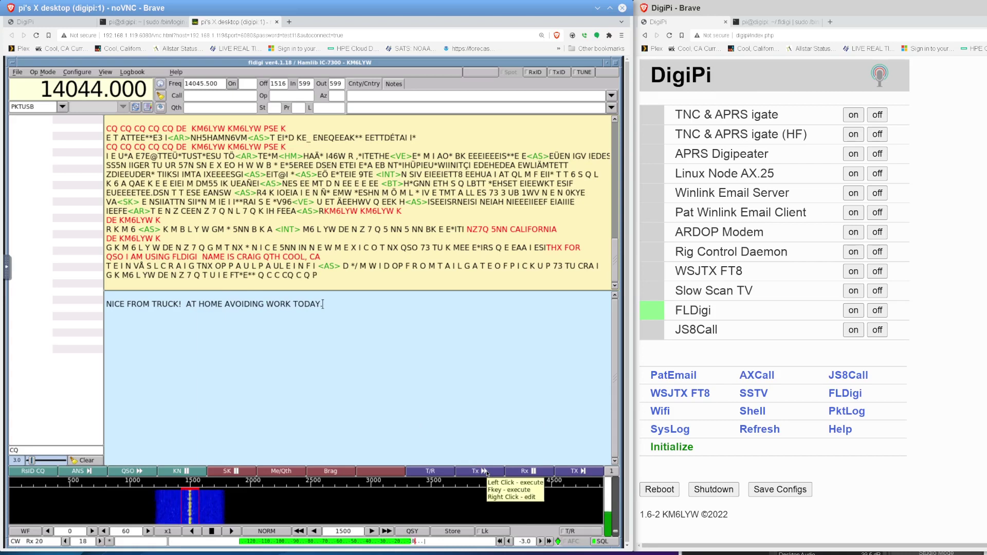
click(486, 472)
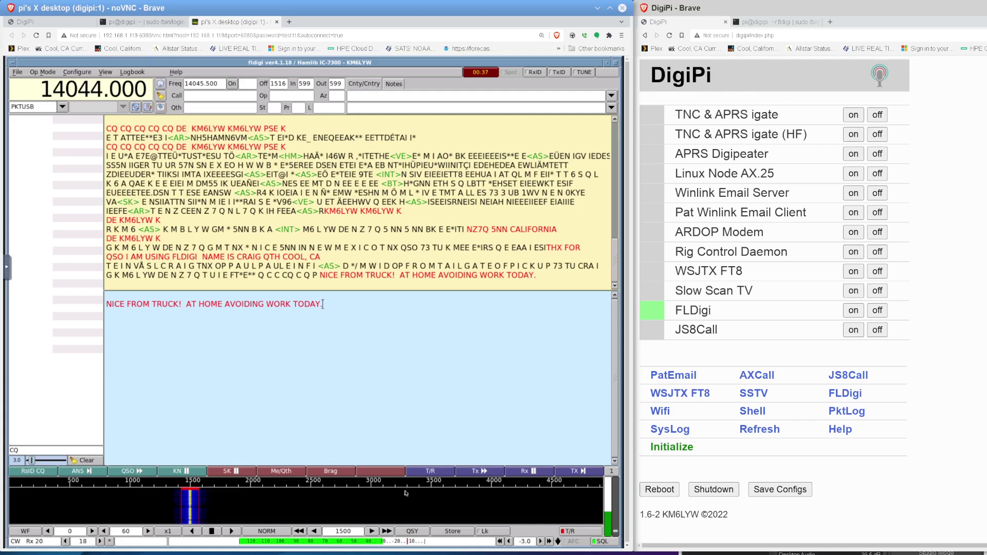
- Append the call-sign sign-off macro (^r) so fldigi returns to receive after the reply
click(580, 471)
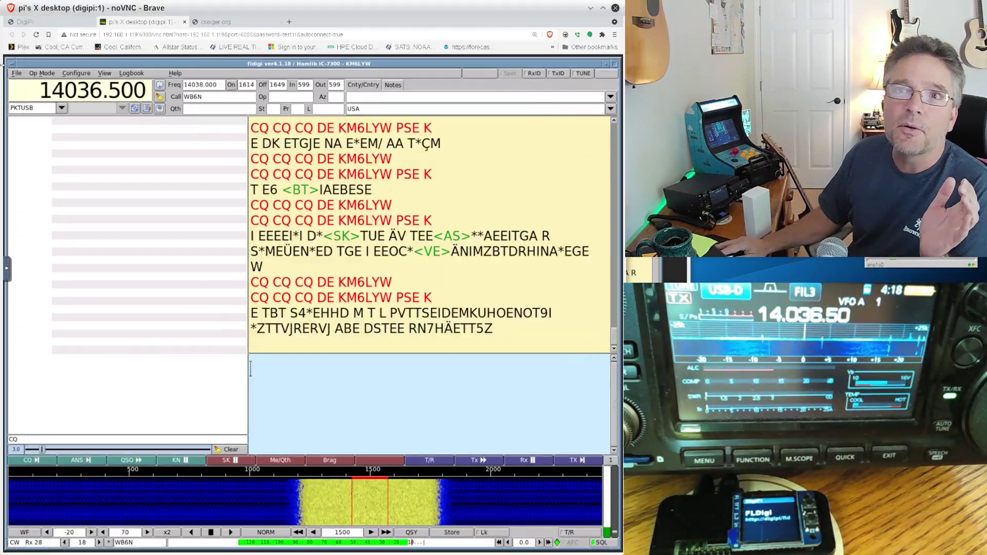
- Send a CQ call and glance at the screenshot of an earlier fldigi QSO
click(28, 463)
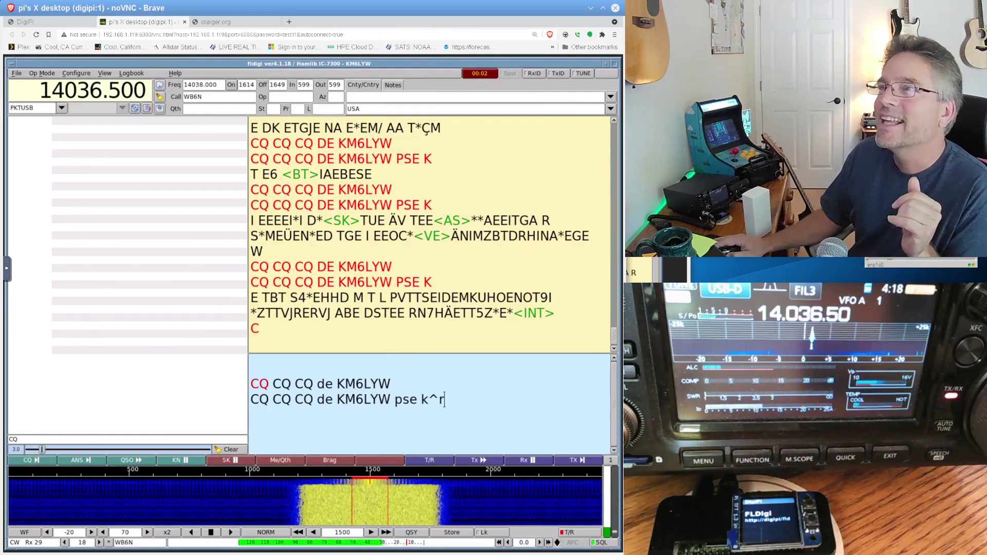
key(alt+Tab)
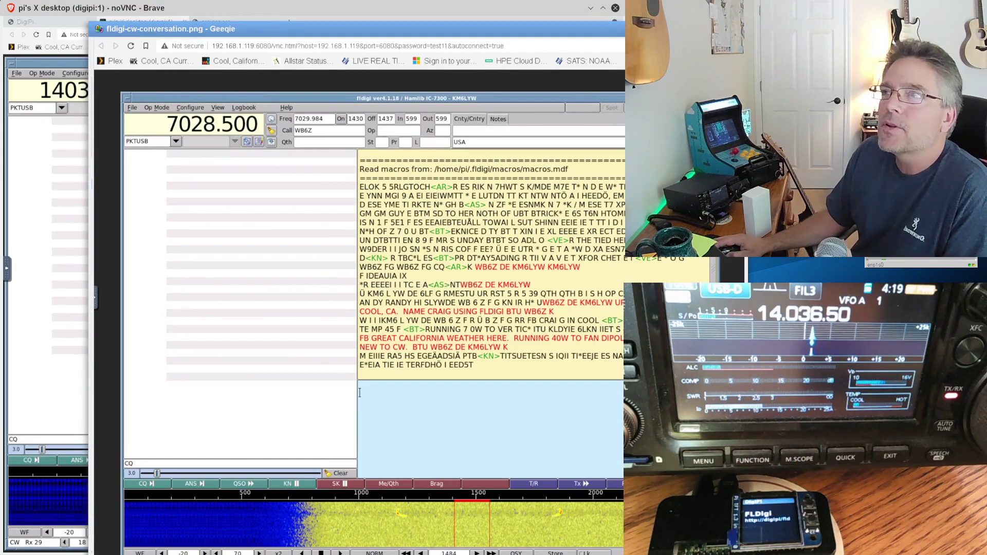
key(alt+Tab)
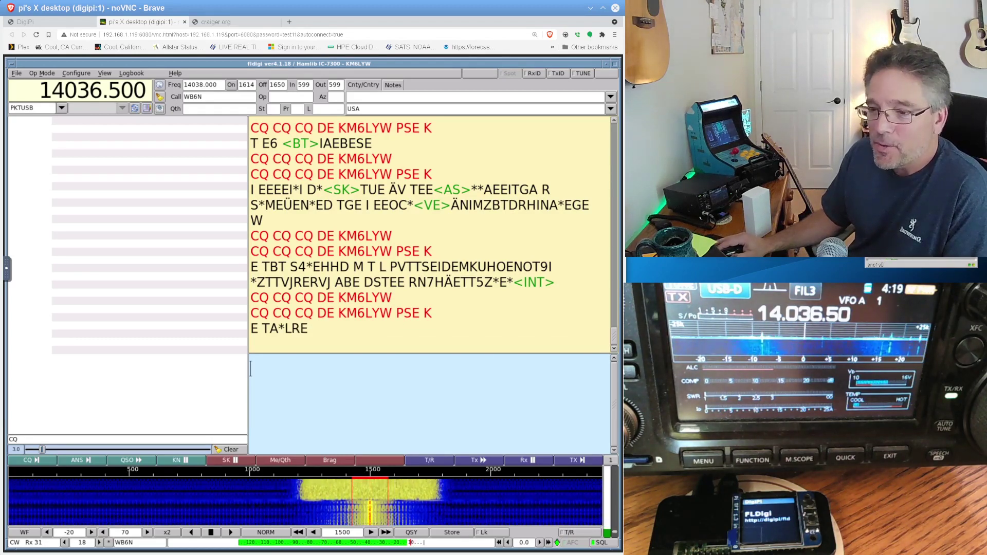
- Start another CQ call, then raise the patron list in Konsole and enlarge its window
key(alt+Tab)
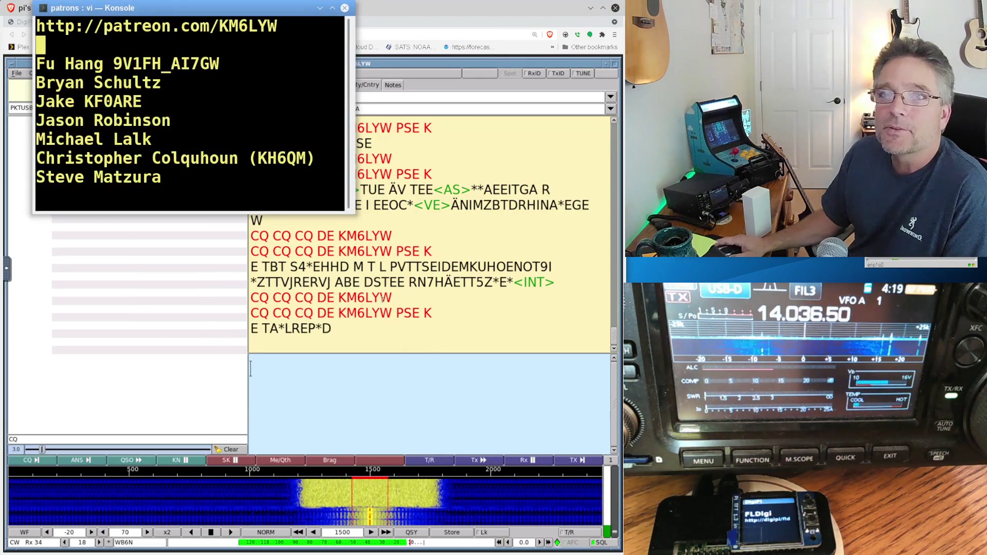
click(38, 462)
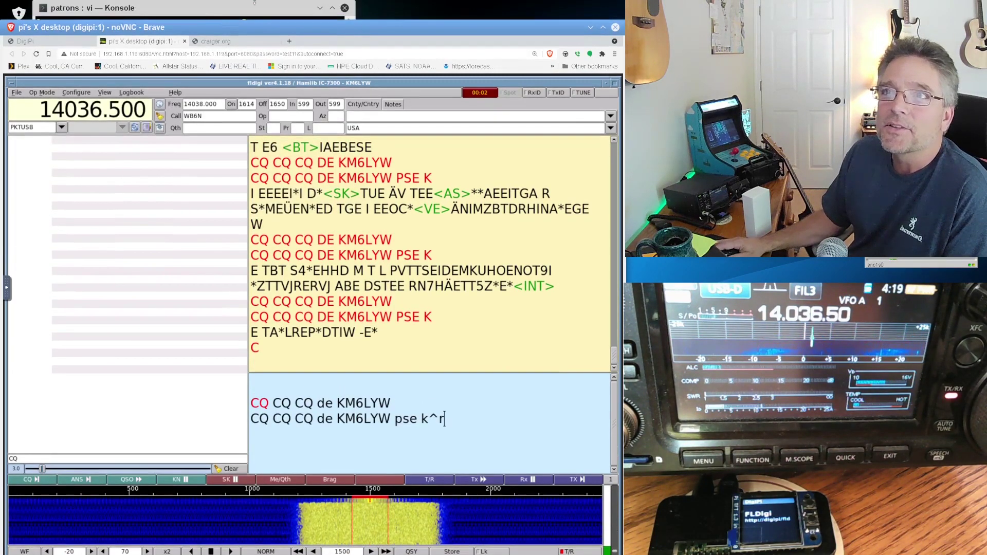
click(254, 3)
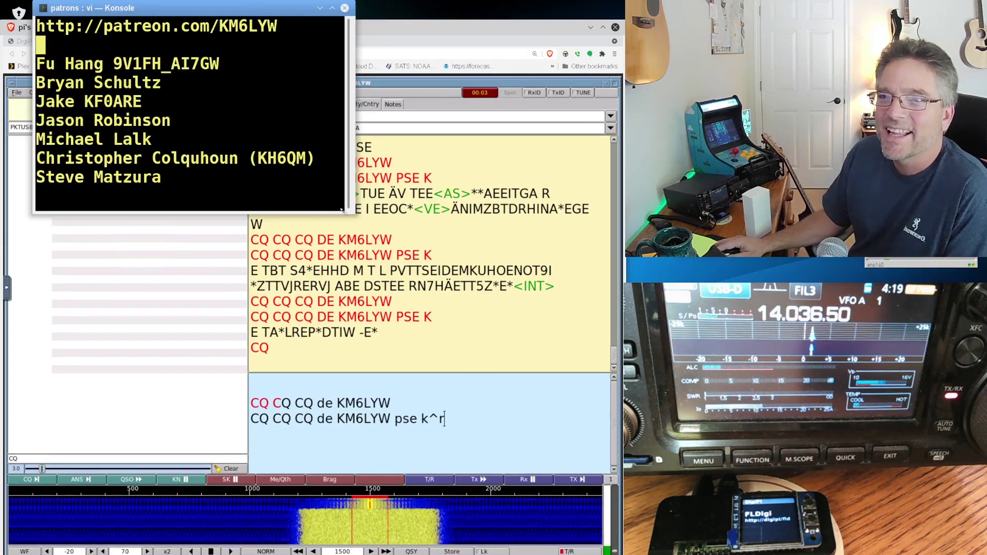
drag(342, 211, 388, 543)
- Enlarge the patron list font and step down through the first patron names in vi
scroll(255, 399, up, 4)
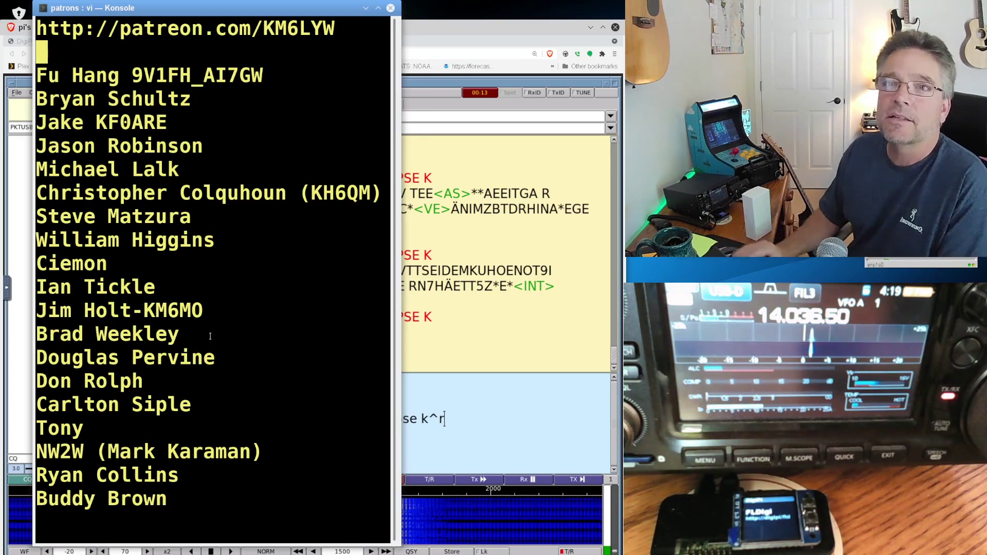
key(j)
key(l)
key(l)
key(l)
key(l)
key(l)
key(l)
key(l)
key(l)
key(l)
key(l)
key(l)
key(l)
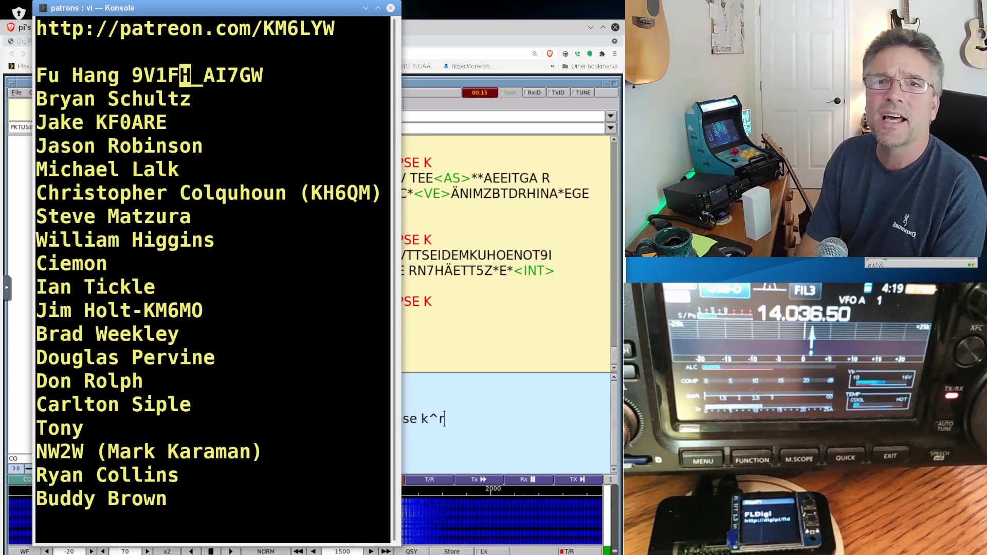
key(j)
key(k)
key(j)
key(k)
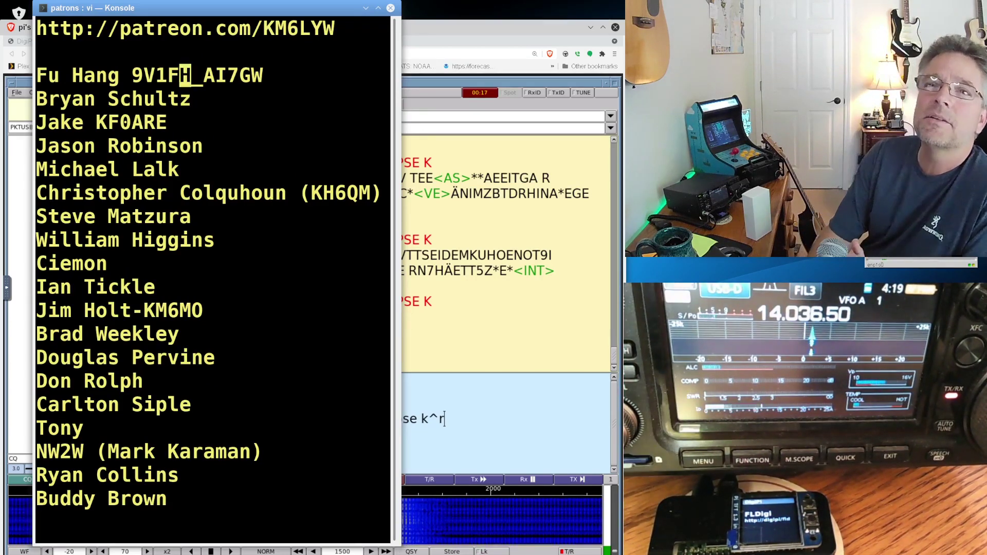
key(j)
key(j)
key(j)
key(j)
key(j)
key(j)
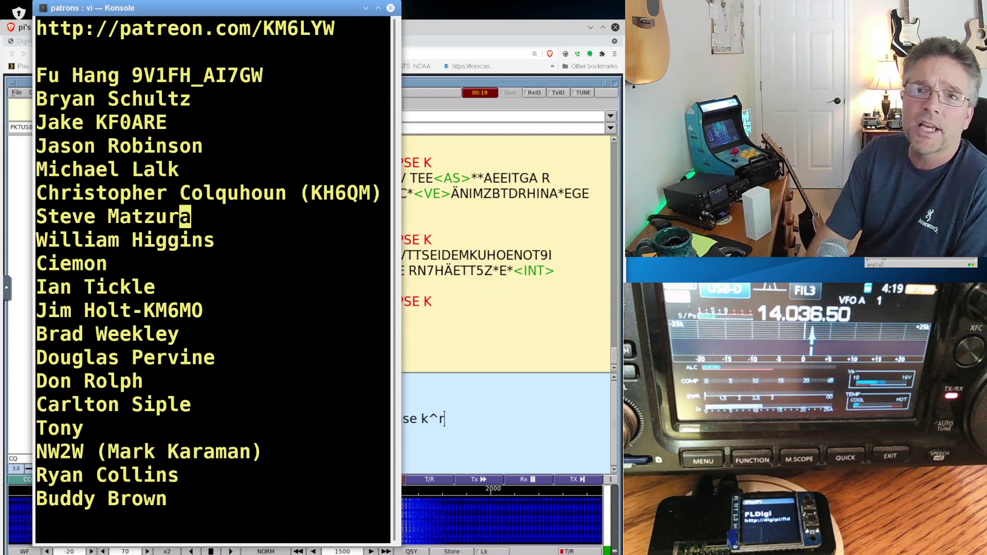
key(j)
key(j)
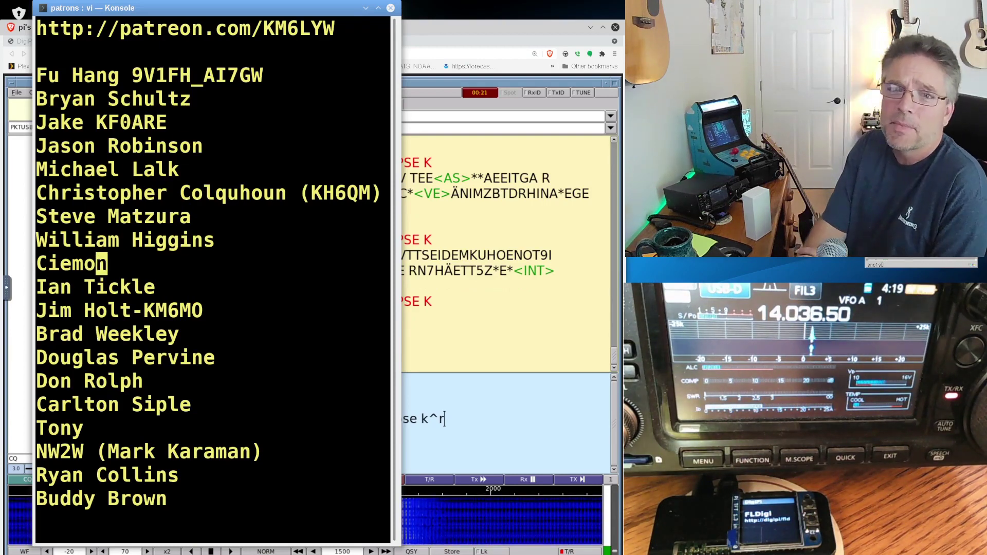
key(j)
key(j)
key(j)
key(j)
key(j)
key(j)
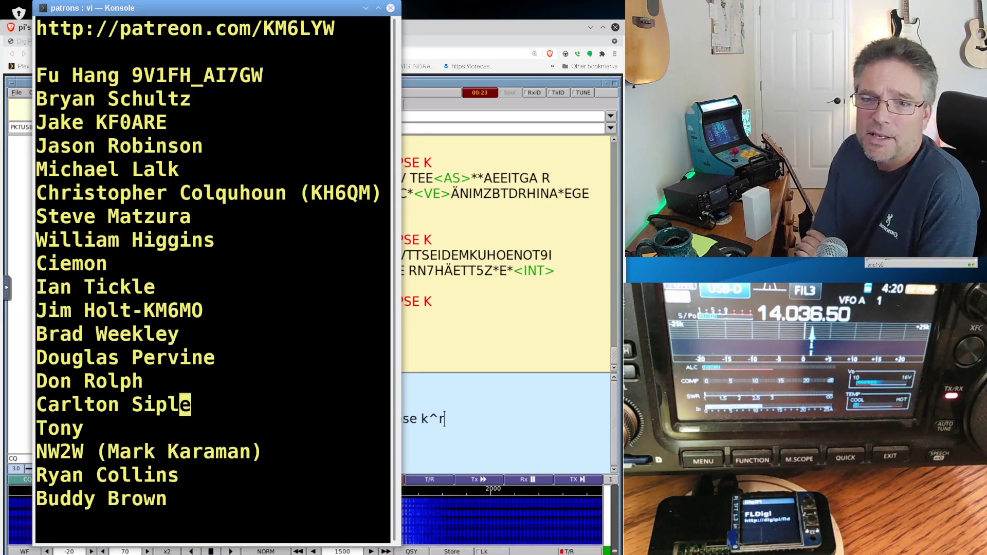
key(j)
key(j)
key(j)
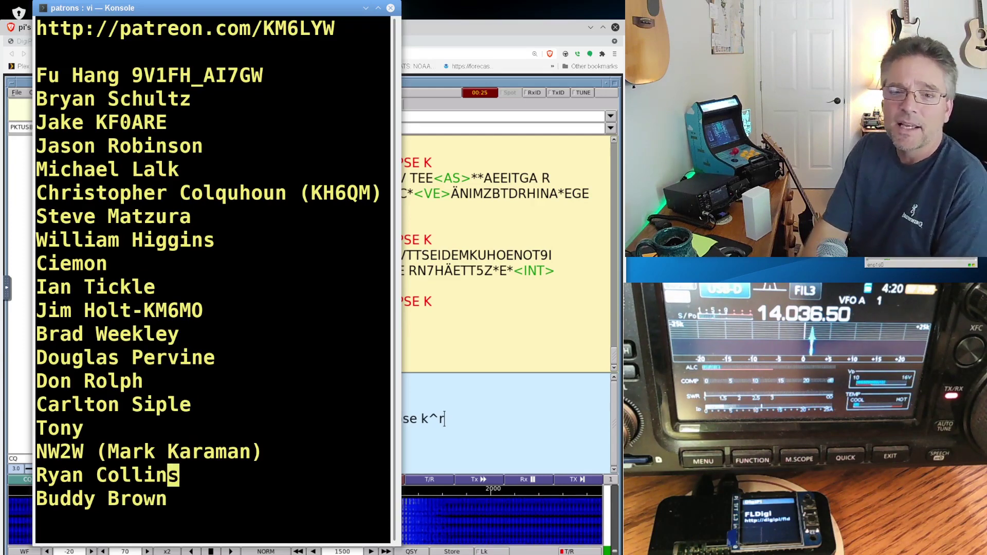
key(j)
key(j)
key(j)
key(j)
key(j)
key(j)
key(j)
key(j)
key(j)
key(j)
key(j)
key(j)
key(j)
key(j)
key(j)
key(j)
key(j)
key(j)
key(j)
key(j)
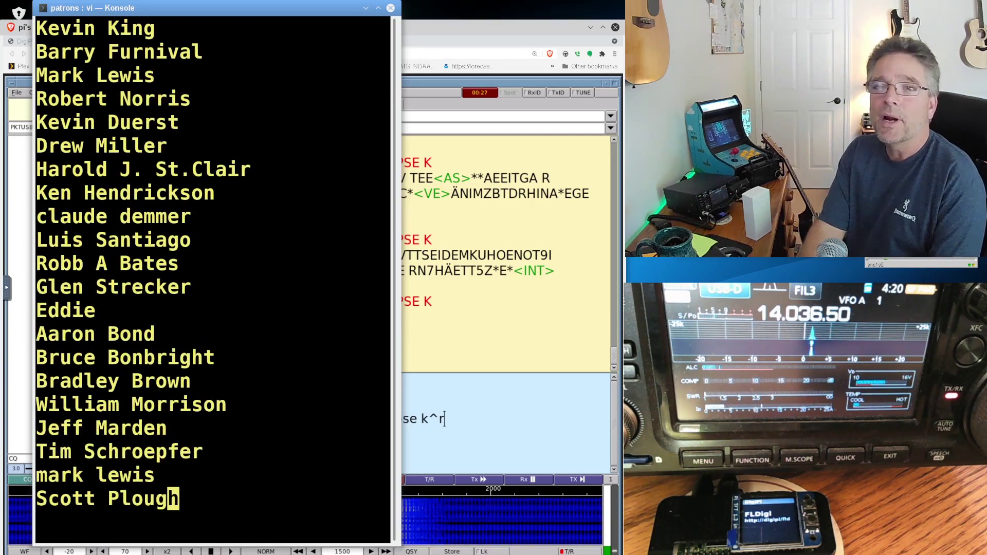
key(j)
key(j)
key(j)
key(j)
key(j)
key(j)
key(j)
key(j)
key(j)
key(j)
key(j)
key(j)
key(j)
key(j)
key(j)
key(j)
key(j)
key(j)
key(j)
key(j)
key(j)
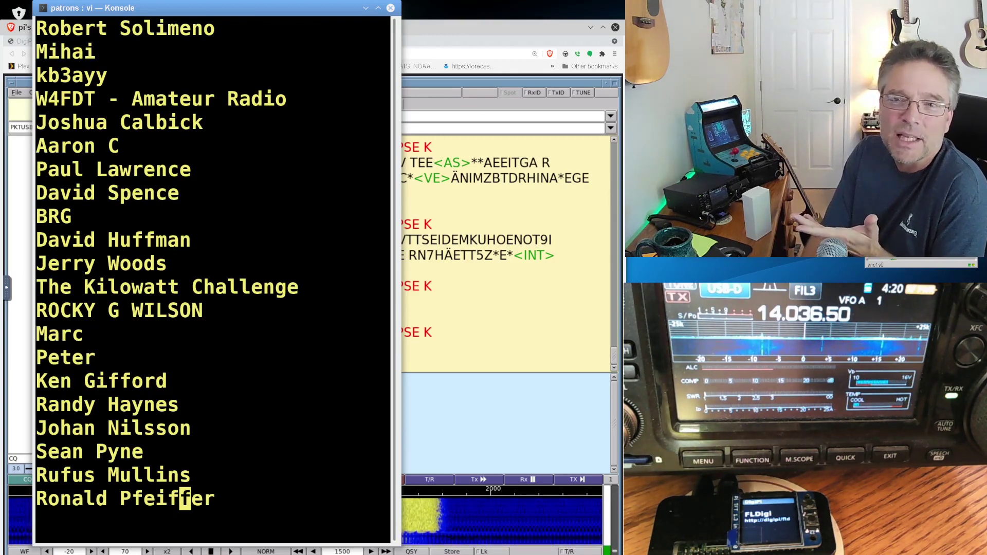
- Keep moving down the patrons file to reveal further batches of supporter names
key(Down)
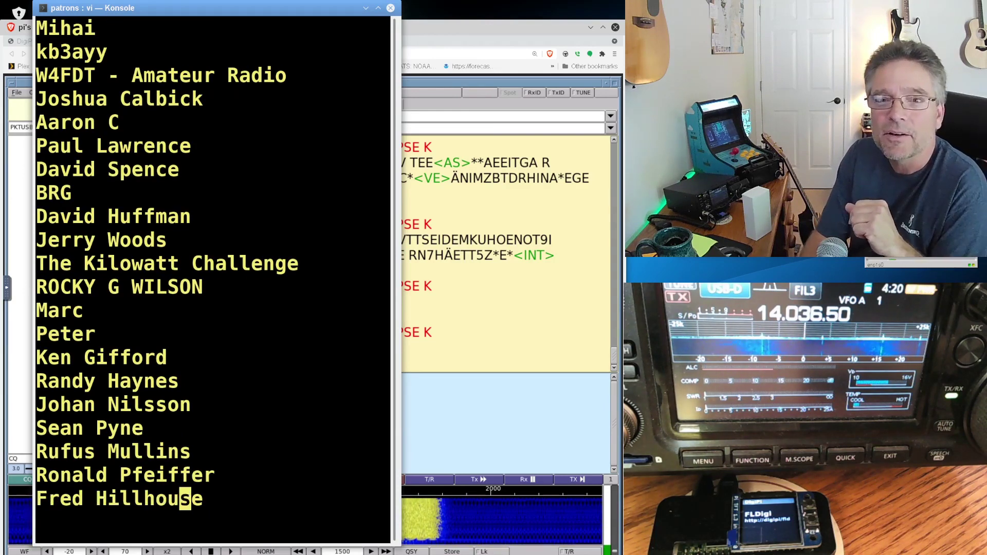
key(Down)
key(Down)
key(Down)
key(Down)
key(Down)
key(Down)
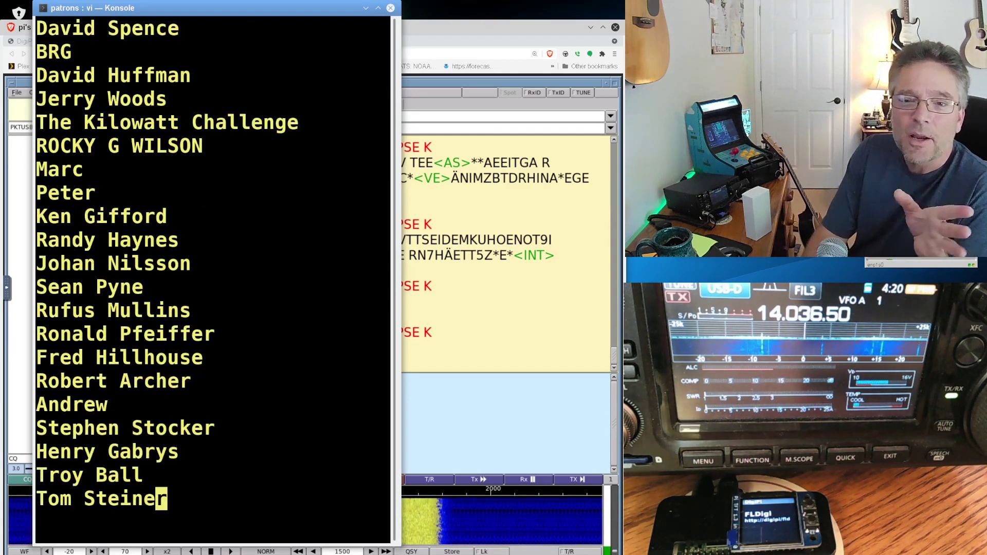
key(Down)
key(Down)
key(Down)
key(Down)
key(Down)
key(Down)
key(Down)
key(Down)
key(Down)
key(Down)
key(Down)
key(Down)
key(Down)
key(Down)
key(Down)
key(Down)
key(Down)
key(Down)
key(Down)
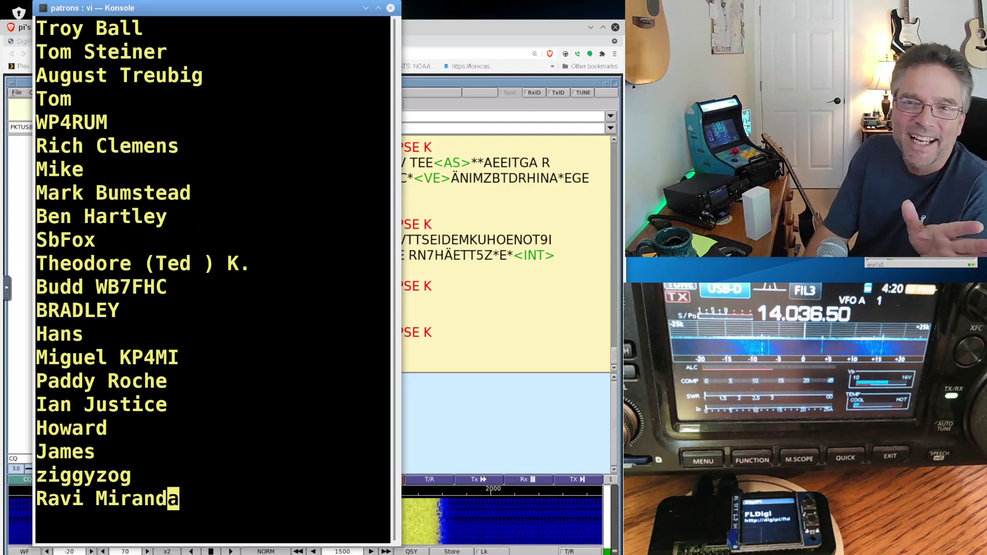
key(Down)
key(Down)
key(Down)
key(Down)
key(Down)
key(Down)
key(Down)
key(Down)
key(Down)
key(Down)
key(Down)
key(Down)
key(Down)
key(Down)
key(Down)
key(Down)
key(Down)
key(Down)
key(Down)
key(Down)
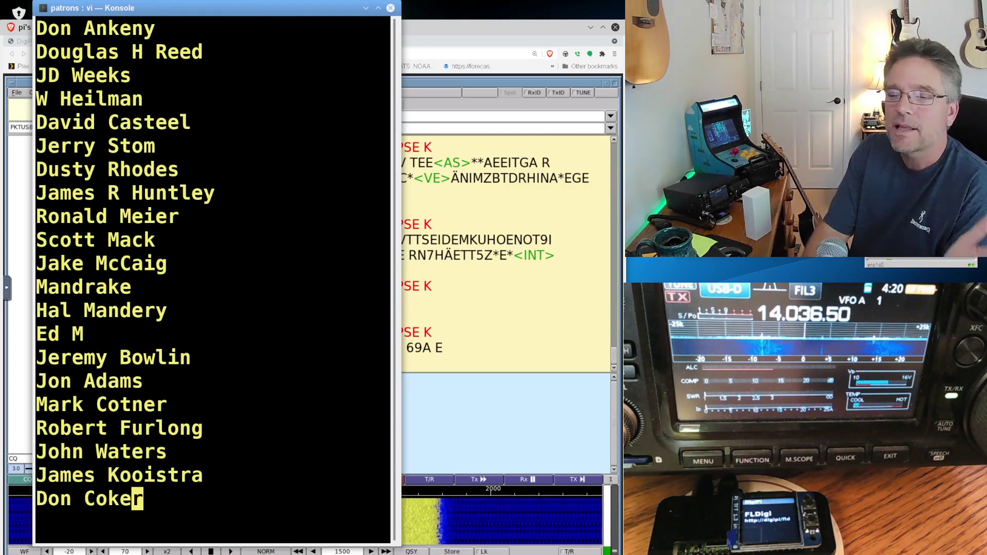
key(Down)
key(Down)
key(Down)
key(Down)
key(Down)
key(Down)
key(Down)
key(Down)
key(Down)
key(Down)
key(Down)
key(Down)
key(Down)
key(Down)
key(Down)
key(Down)
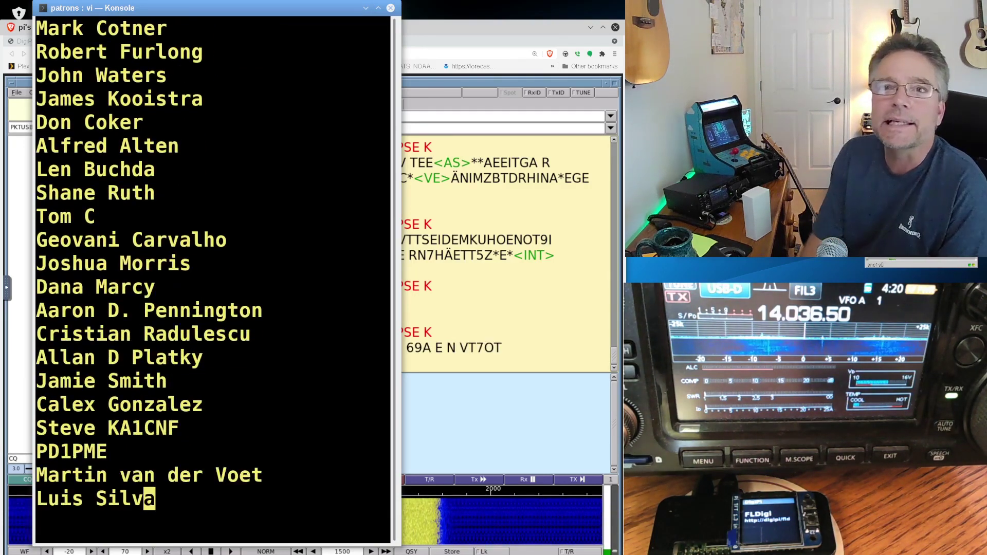
key(Down)
key(Down)
key(Down)
key(Down)
key(Down)
key(Down)
key(Down)
key(Down)
key(Down)
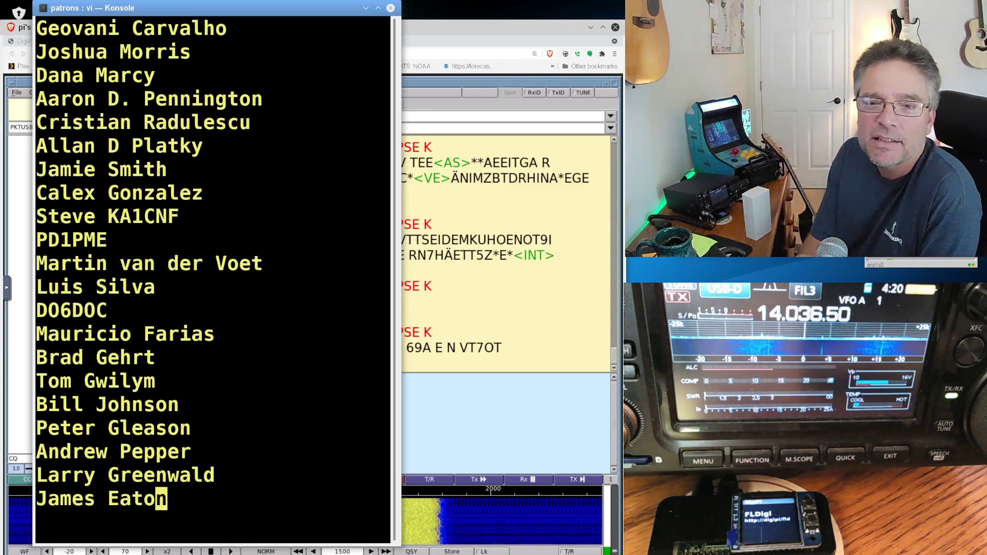
key(Down)
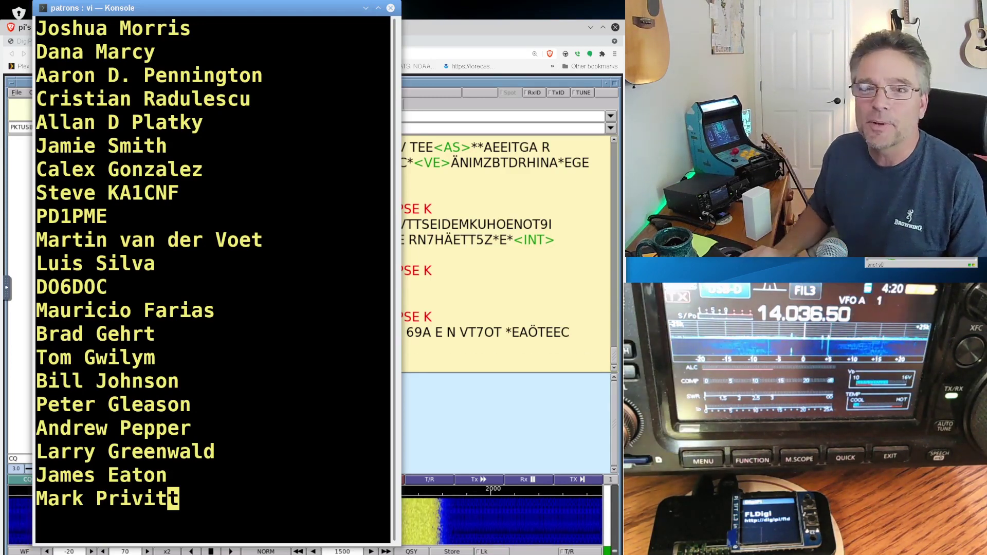
- Finish the patron list, then bring the browser window with fldigi back to the front
key(o)
key(Escape)
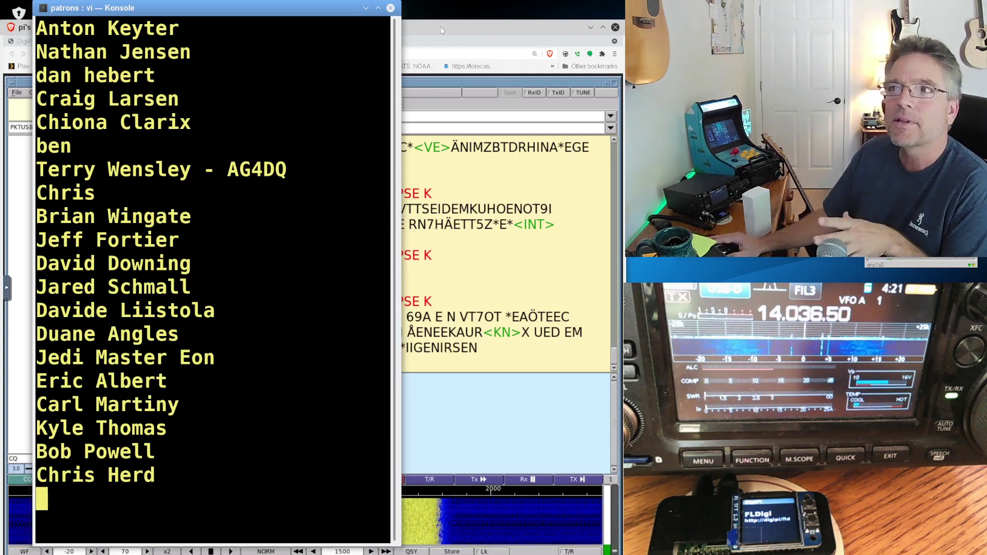
click(441, 29)
- Show the craiger.org DigiPi Project page with the Ver 1.6mkII download notice
click(216, 43)
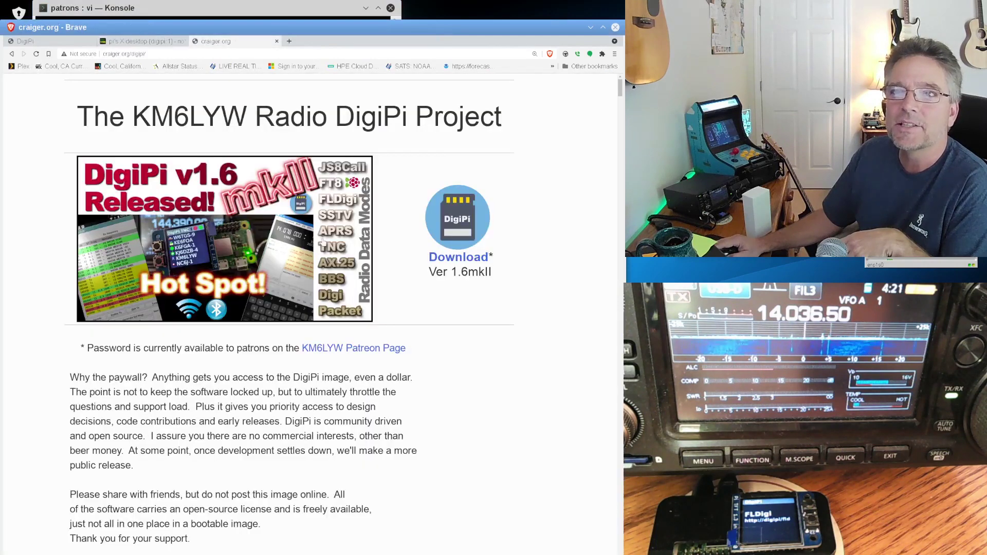